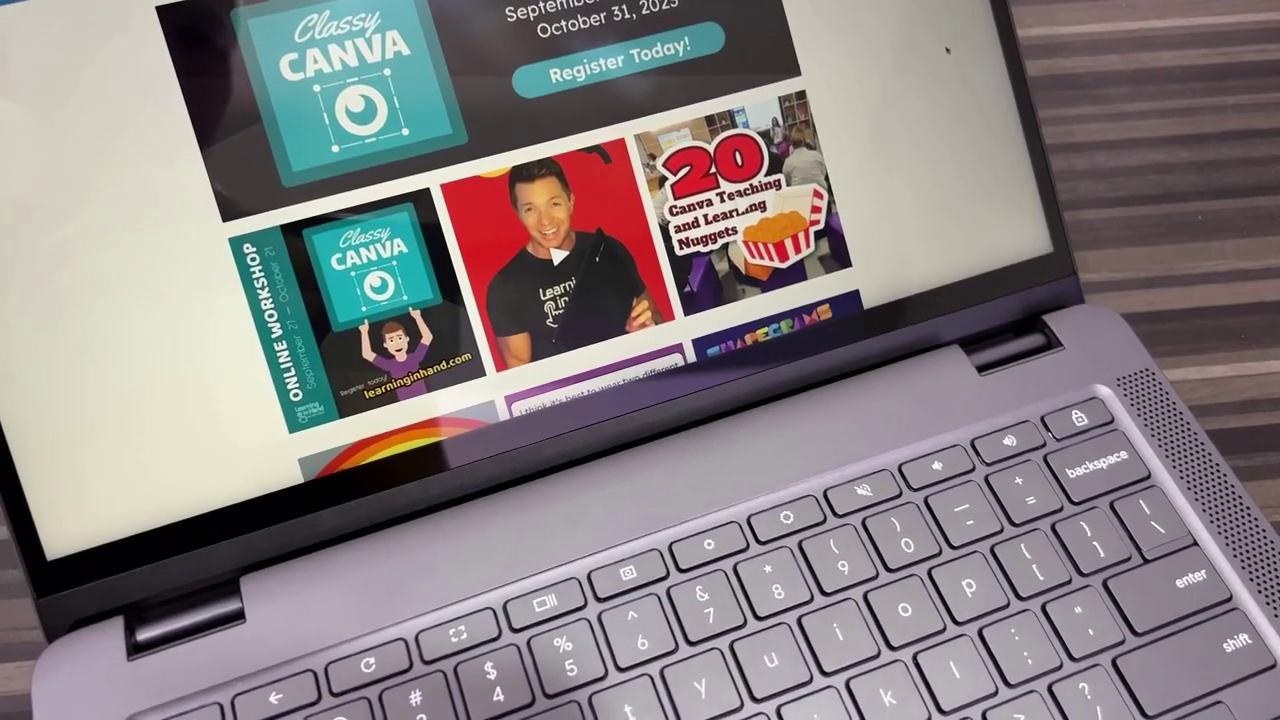
Increase the Chromebook's screen brightness by several levels
{"action": "key", "text": "XF86MonBrightnessUp"}
{"action": "key", "text": "XF86MonBrightnessUp"}
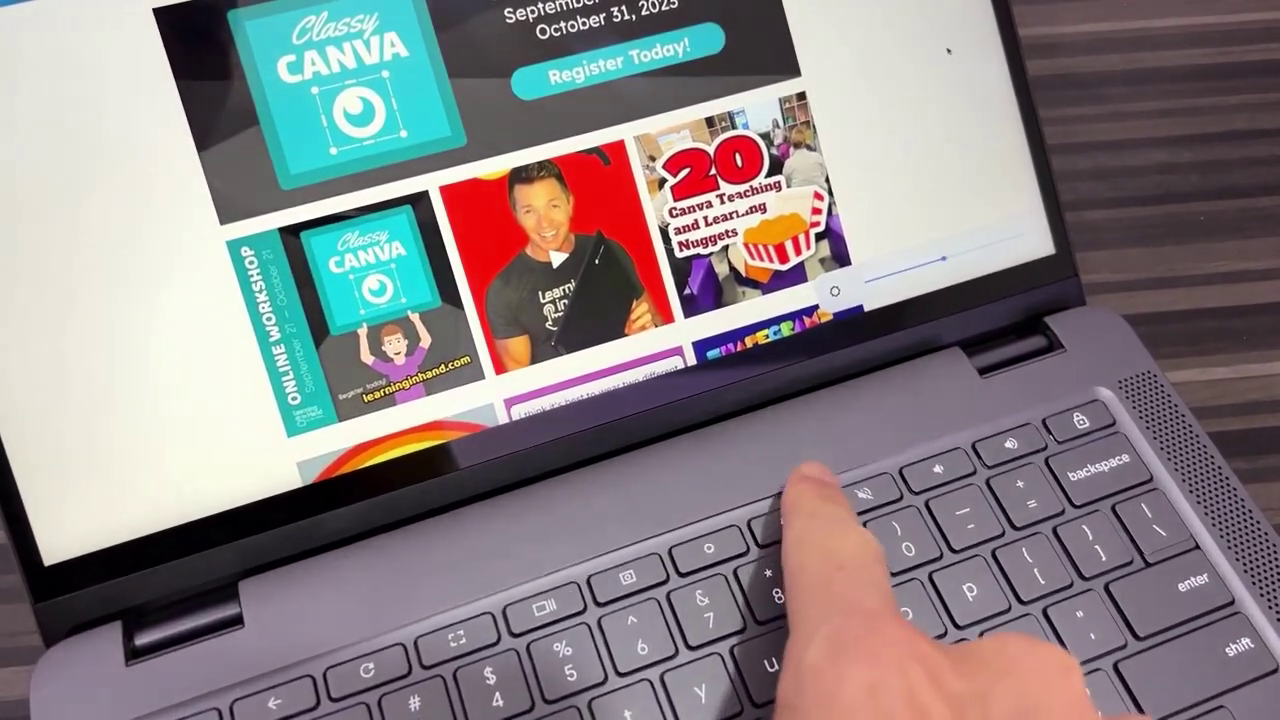
{"action": "key", "text": "XF86MonBrightnessUp"}
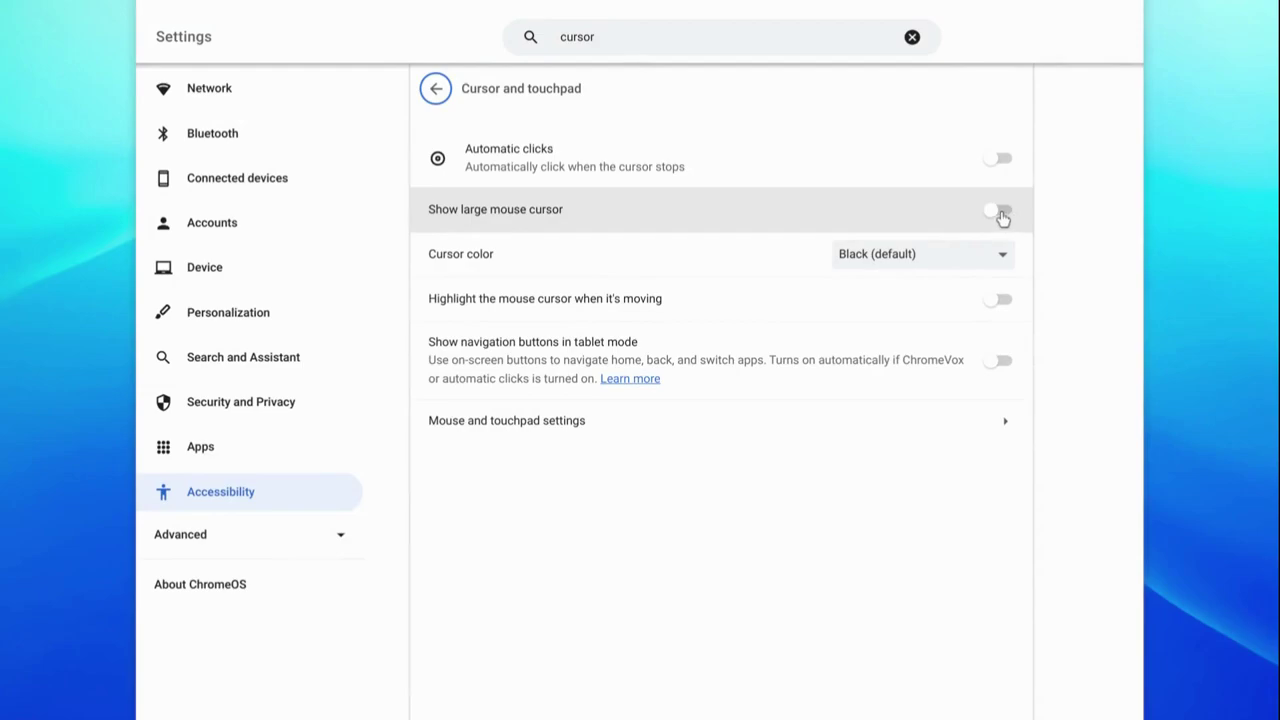
Turn on the large mouse cursor and reduce its size toward the default end
{"action": "left_click", "coordinate": [1001, 214]}
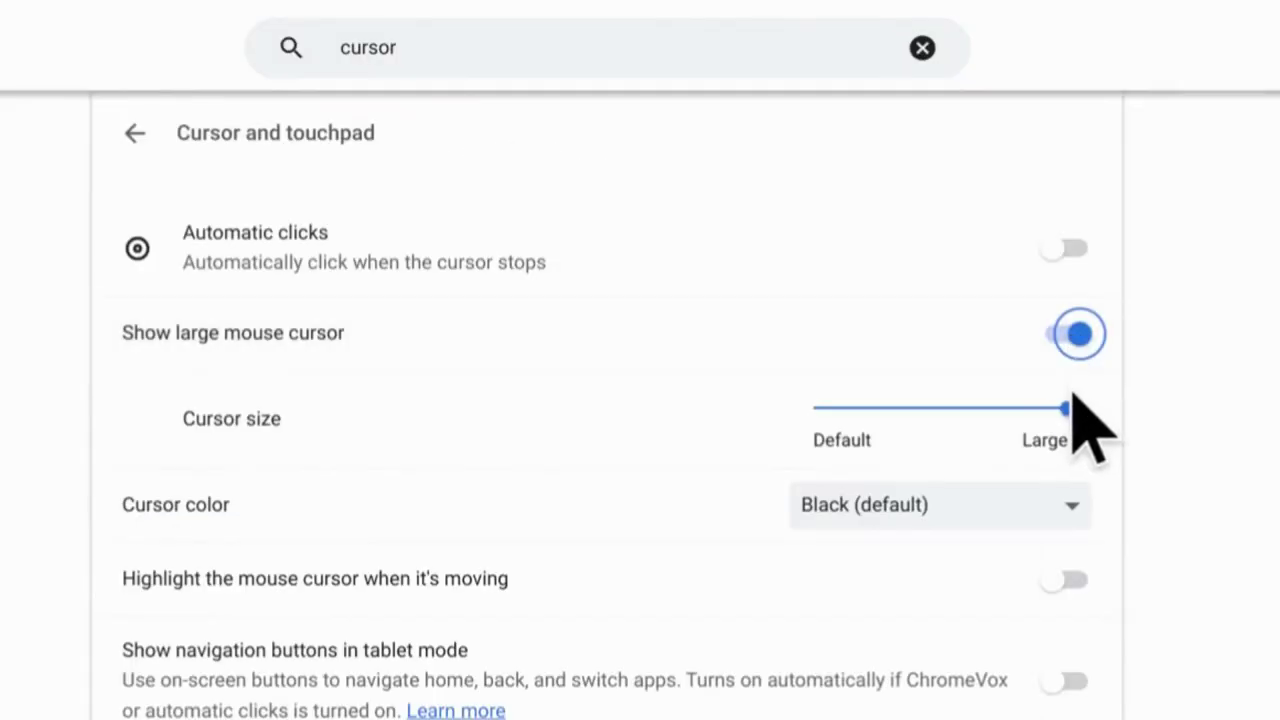
{"action": "left_click_drag", "start_coordinate": [1066, 405], "coordinate": [874, 429]}
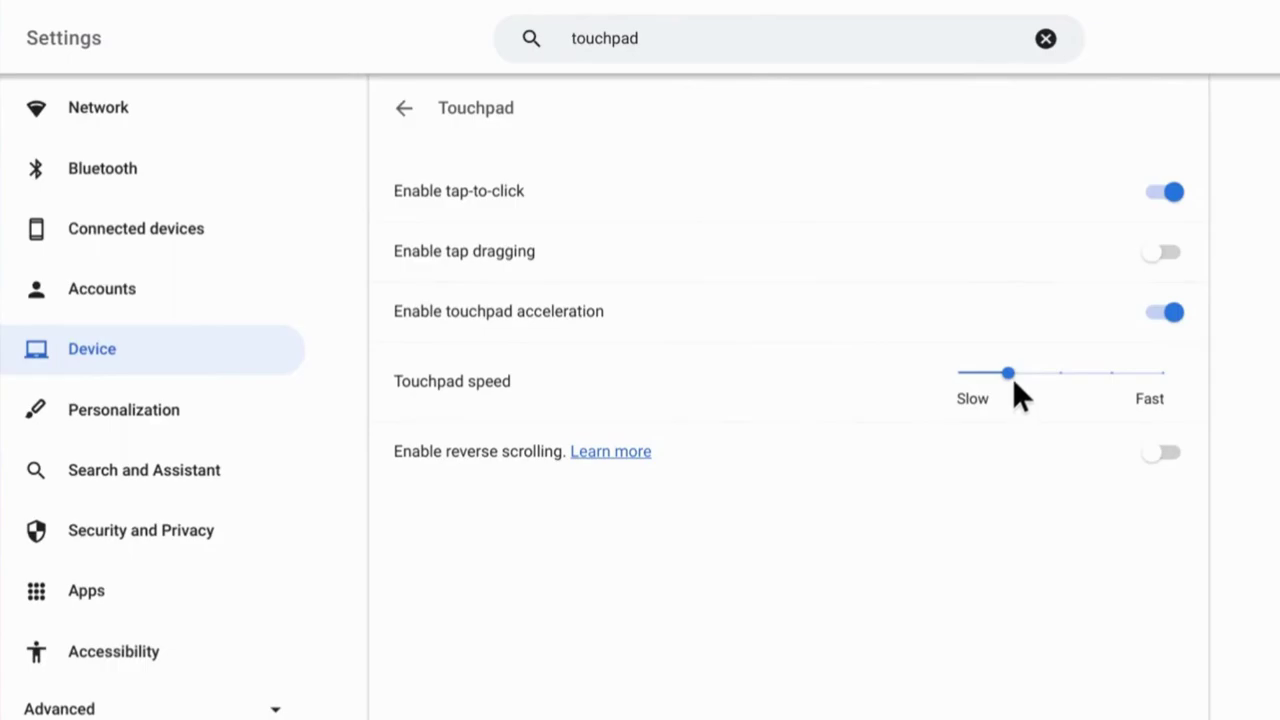
Raise the touchpad speed to the fastest setting and enable reverse scrolling
{"action": "left_click_drag", "start_coordinate": [1008, 372], "coordinate": [1234, 391]}
{"action": "left_click", "coordinate": [1168, 455]}
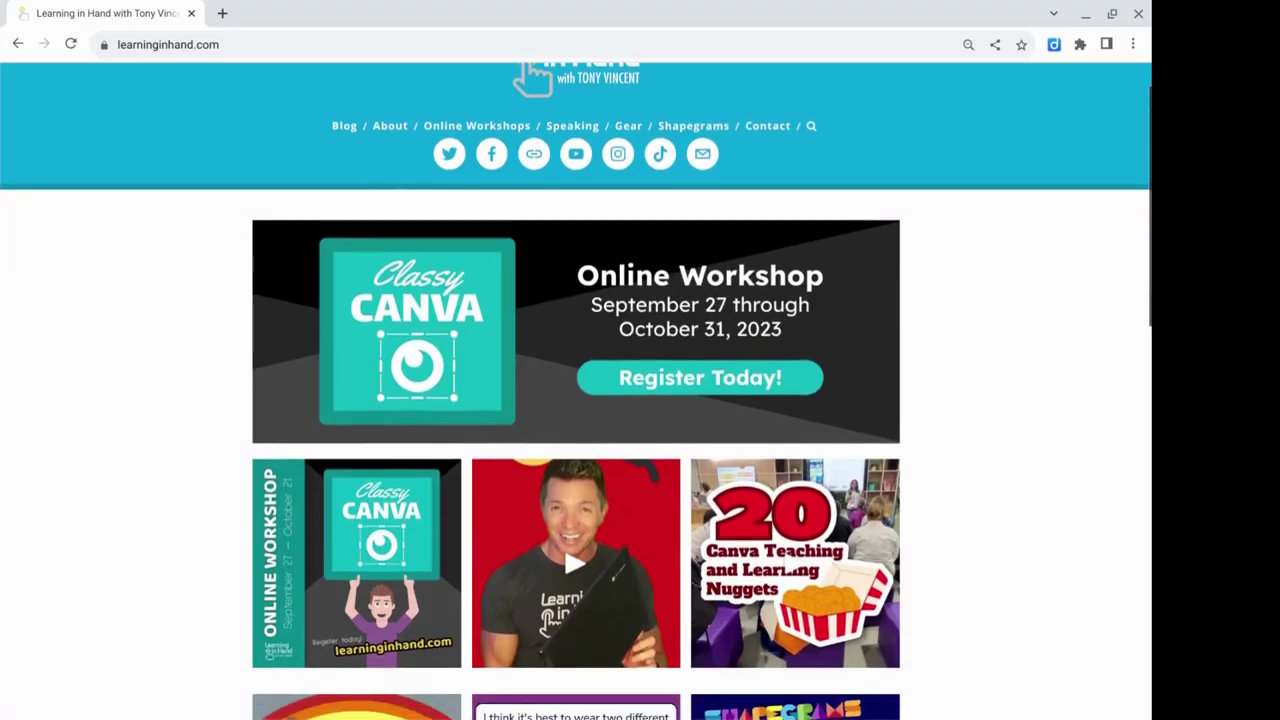
{"action": "scroll", "coordinate": [576, 400], "scroll_direction": "down", "scroll_amount": 5}
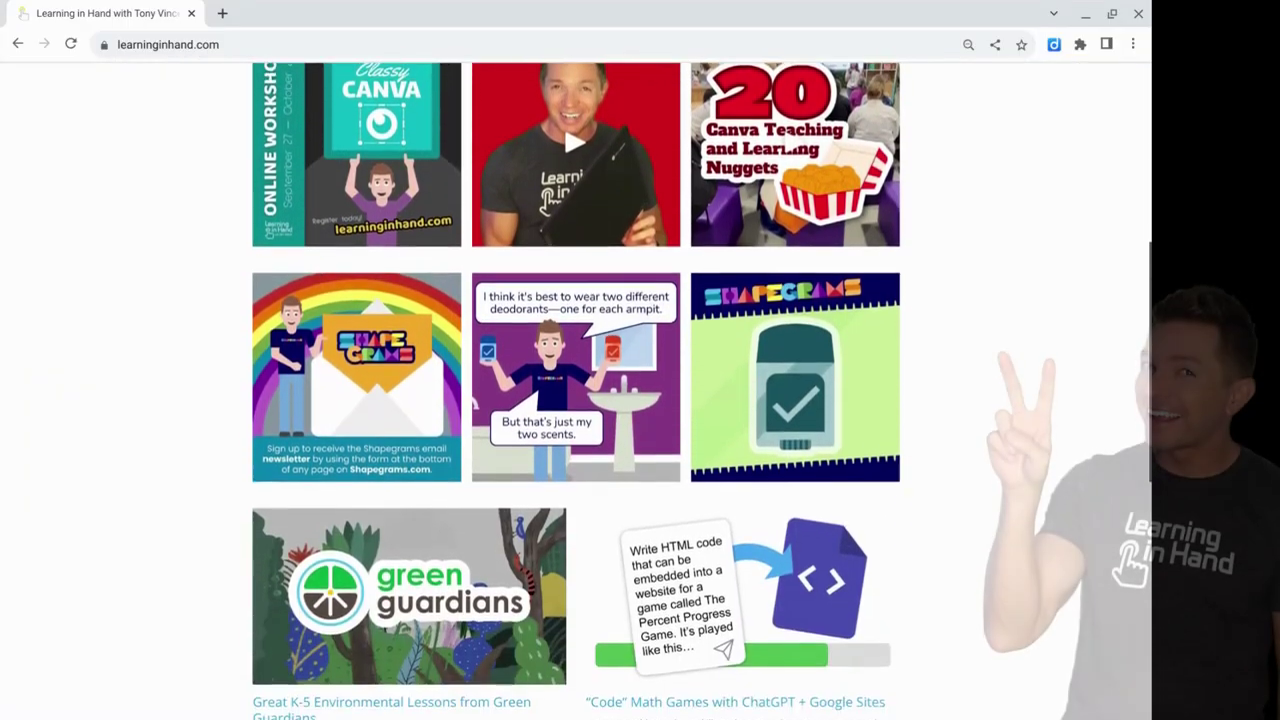
{"action": "scroll", "coordinate": [576, 390], "scroll_direction": "down", "scroll_amount": 4}
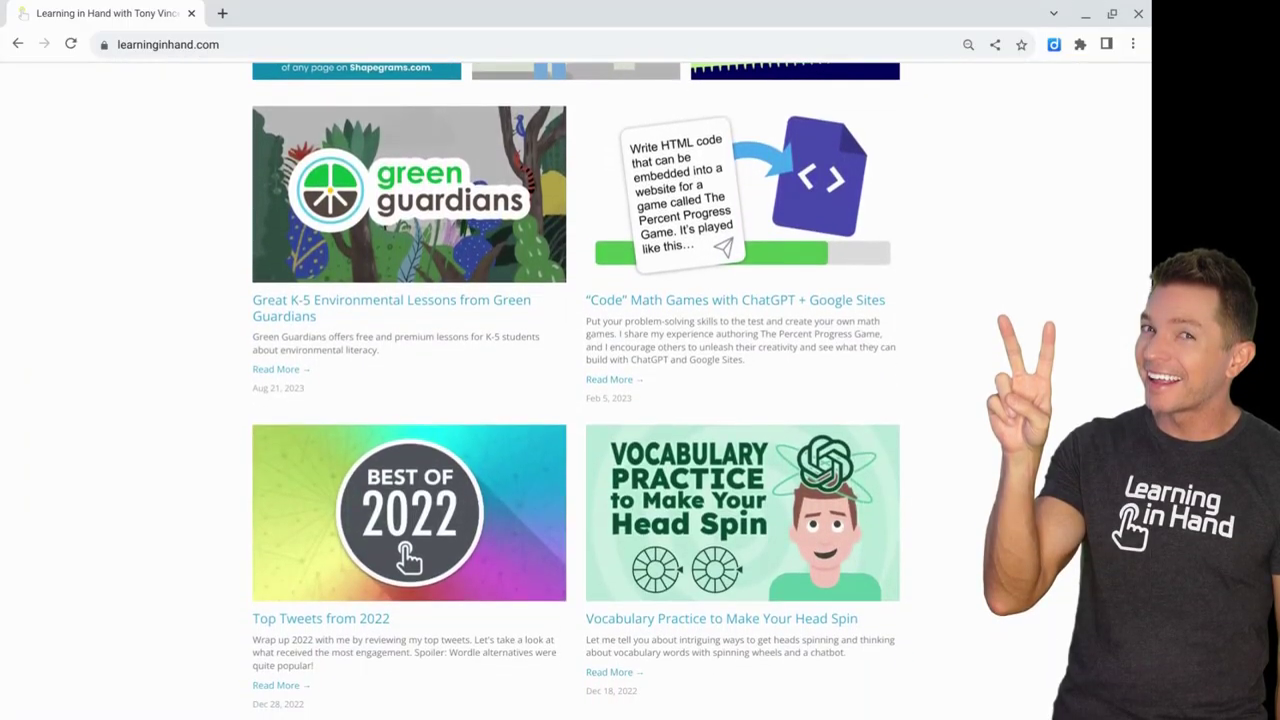
{"action": "scroll", "coordinate": [576, 390], "scroll_direction": "up", "scroll_amount": 2}
{"action": "scroll", "coordinate": [576, 390], "scroll_direction": "up", "scroll_amount": 7}
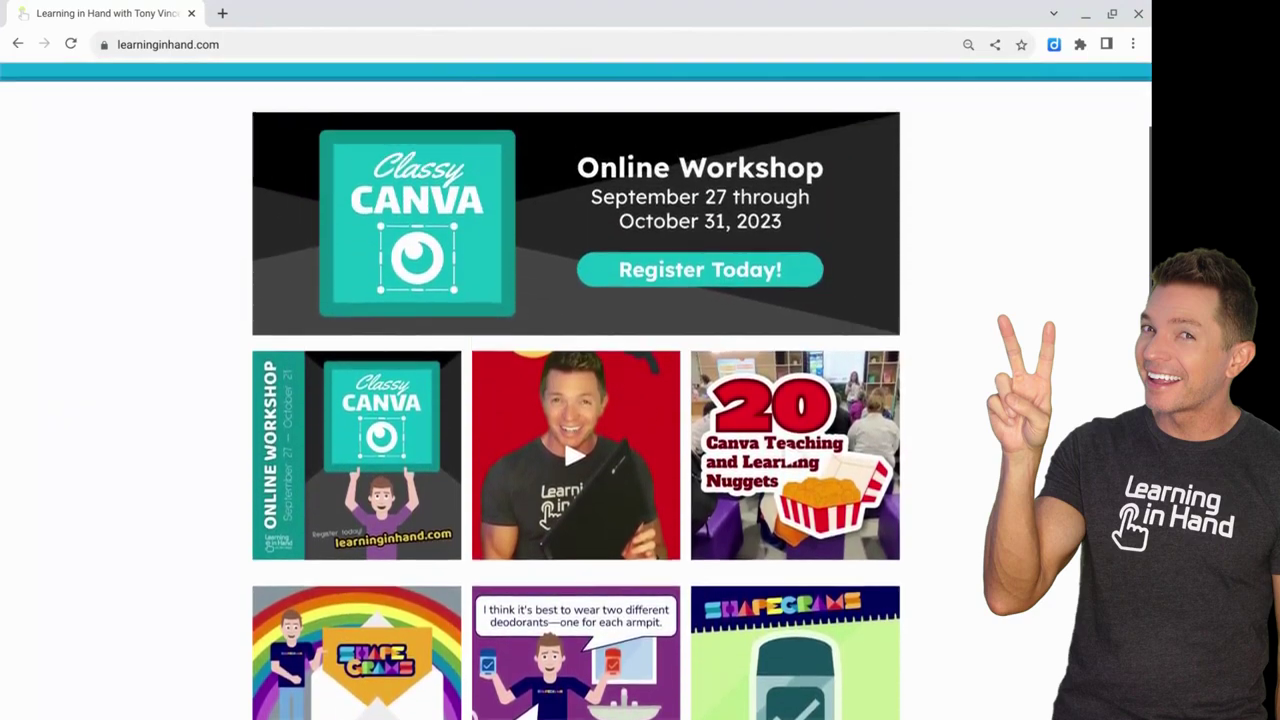
{"action": "scroll", "coordinate": [576, 390], "scroll_direction": "up", "scroll_amount": 1}
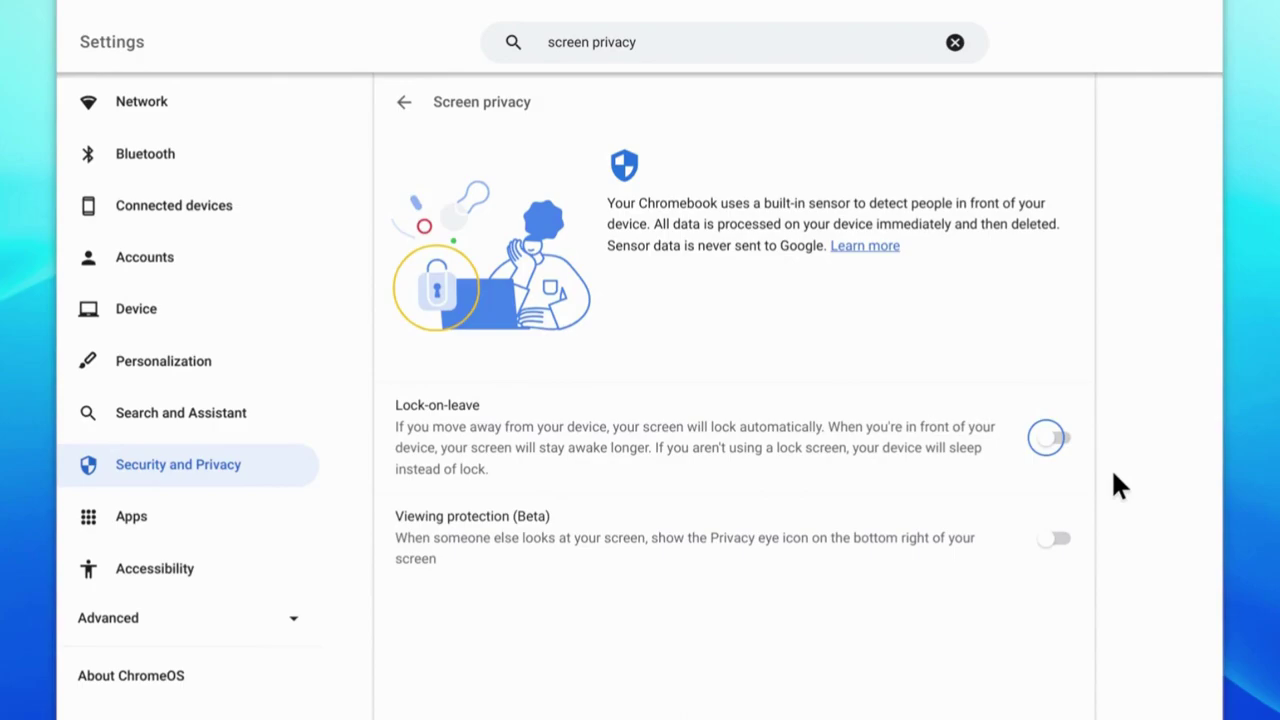
Turn on Lock-on-leave and set its time to lock to 60s
{"action": "left_click", "coordinate": [1048, 437]}
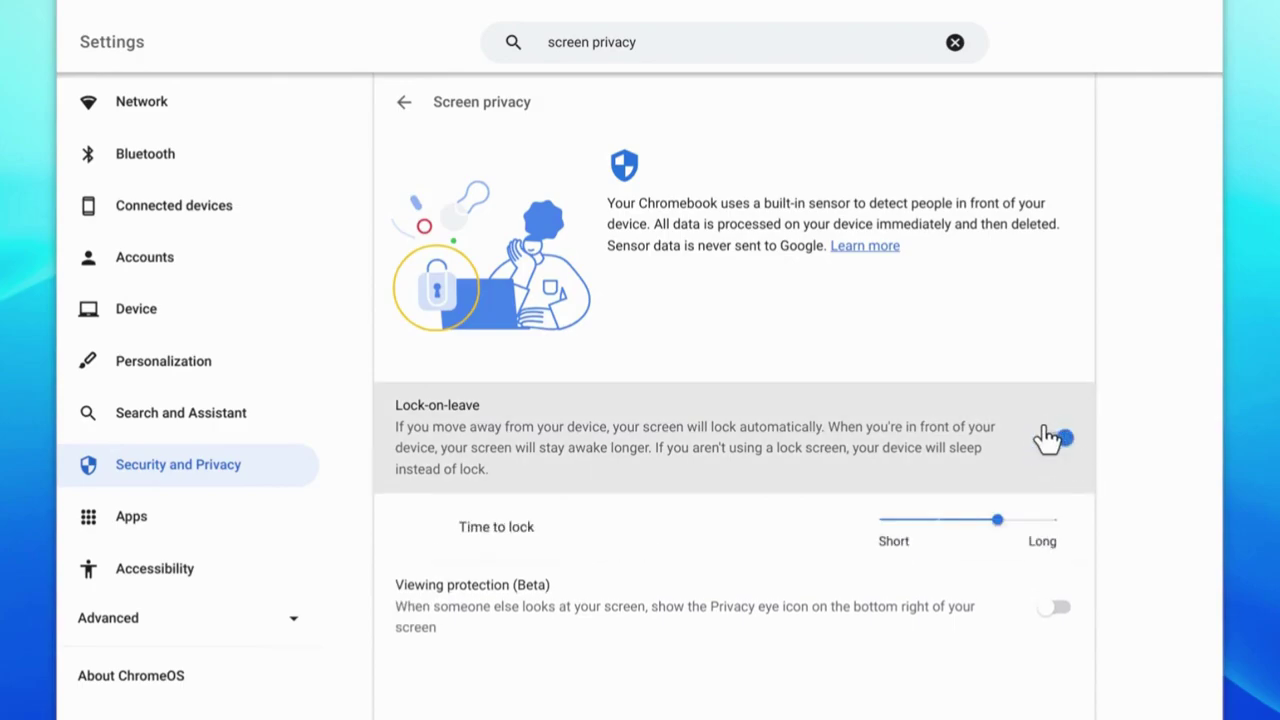
{"action": "mouse_move", "coordinate": [991, 517]}
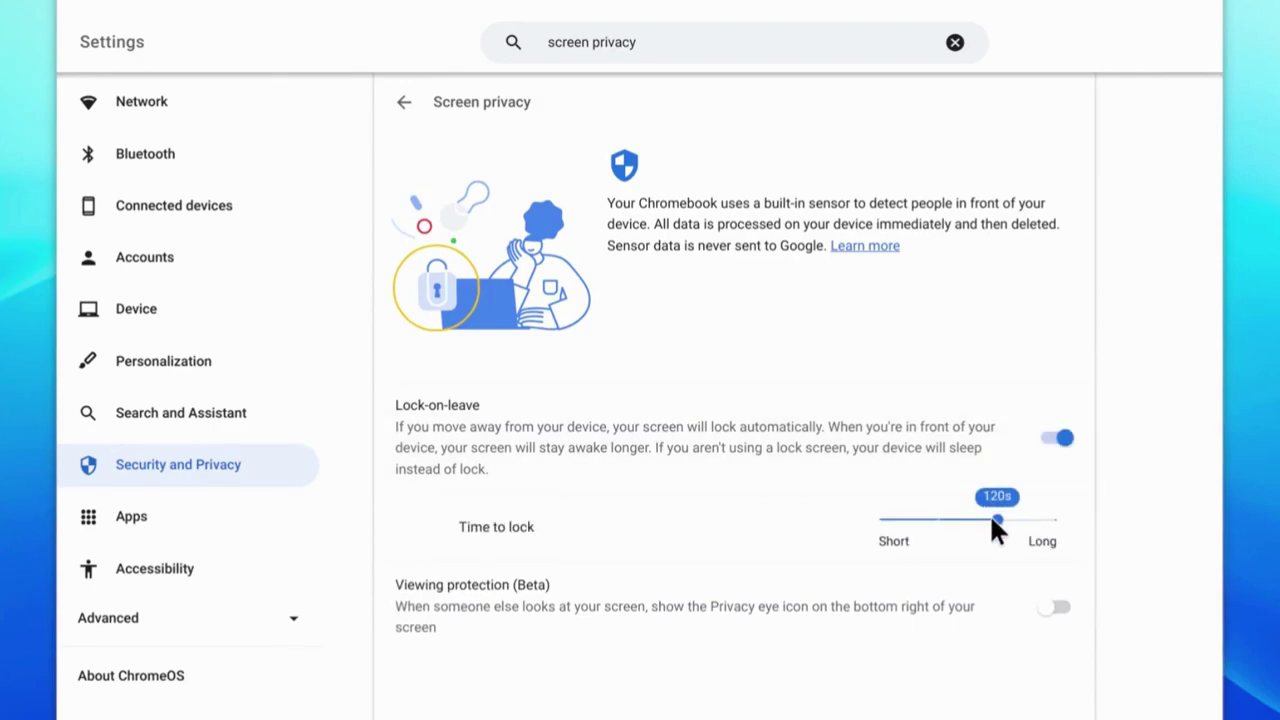
{"action": "left_click_drag", "start_coordinate": [1090, 340], "coordinate": [995, 352]}
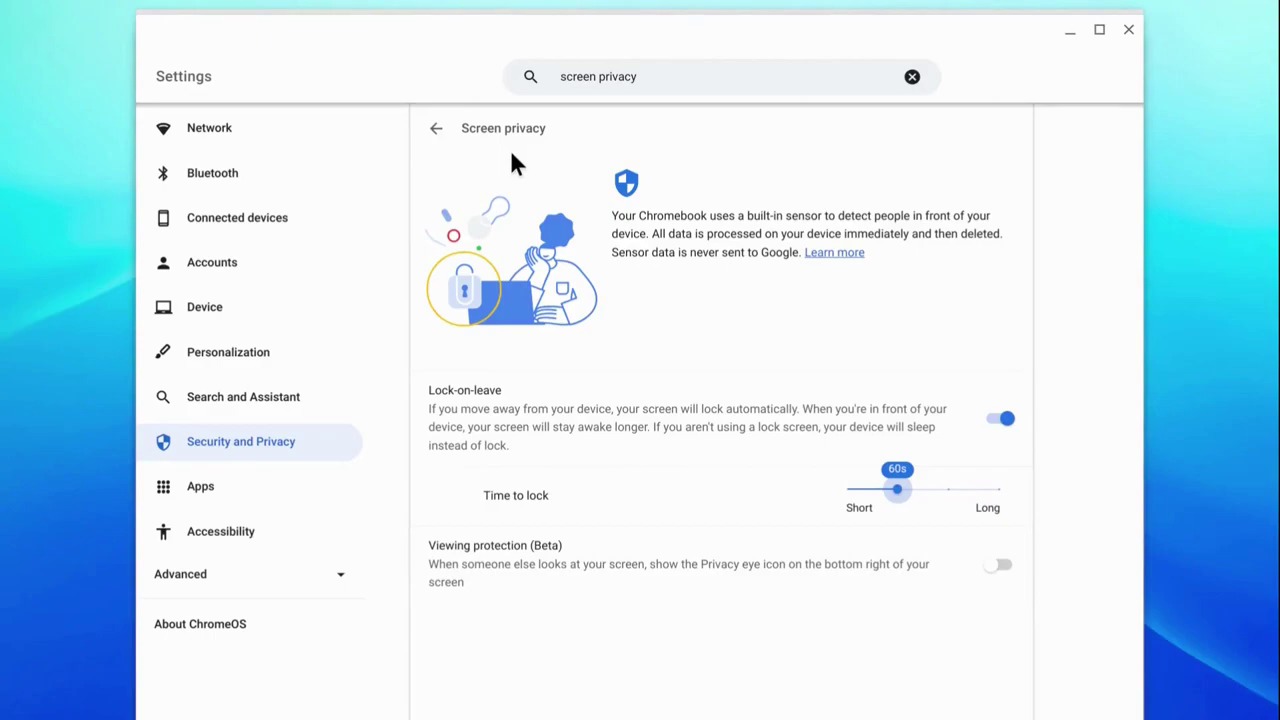
Open the Lock screen and sign-in settings from Security and Privacy, and lock the Chromebook's screen
{"action": "left_click", "coordinate": [436, 132]}
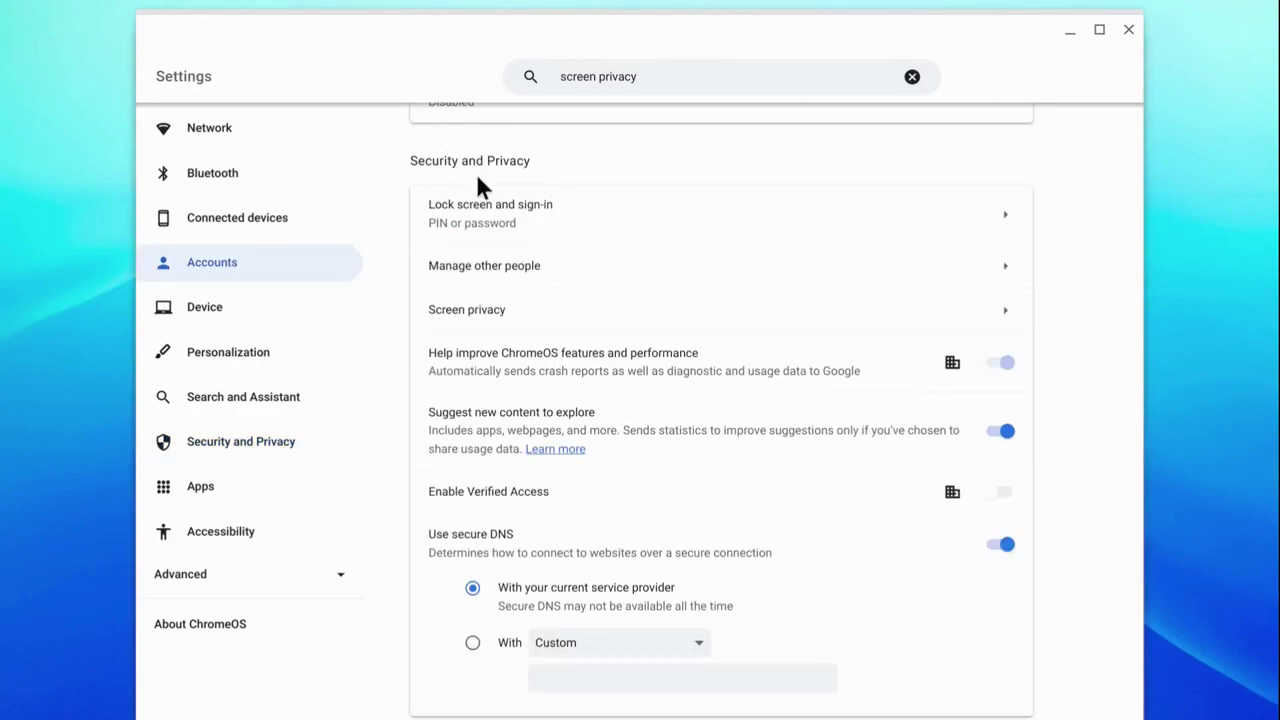
{"action": "left_click", "coordinate": [491, 208]}
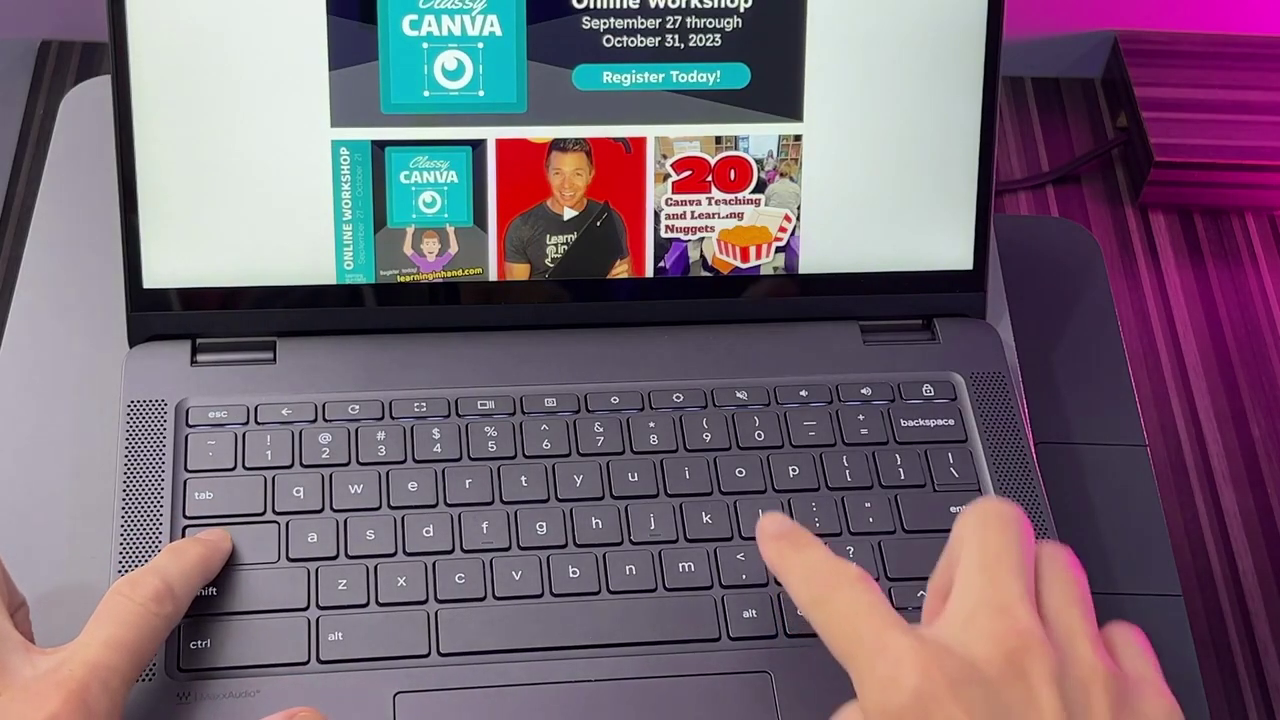
{"action": "key", "text": "super+l"}
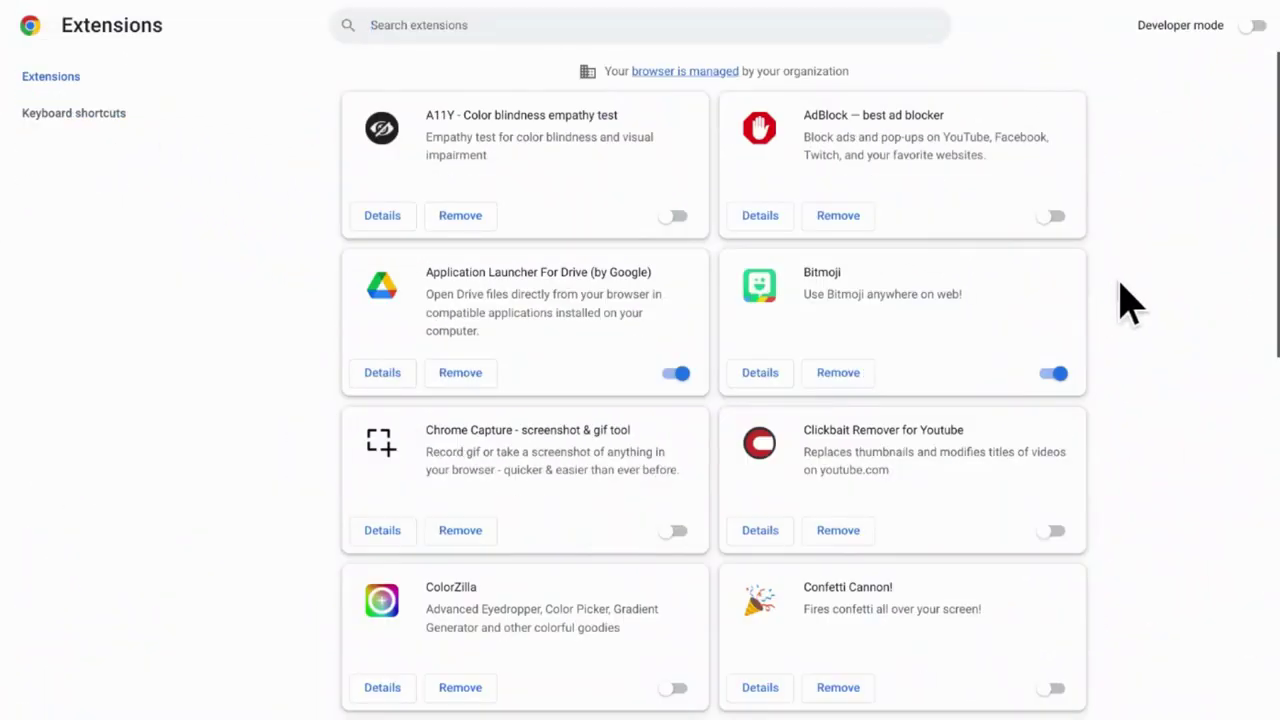
Look through the installed Chrome extensions and check which ones are turned on
{"action": "scroll", "coordinate": [1120, 283], "scroll_direction": "down", "scroll_amount": 5}
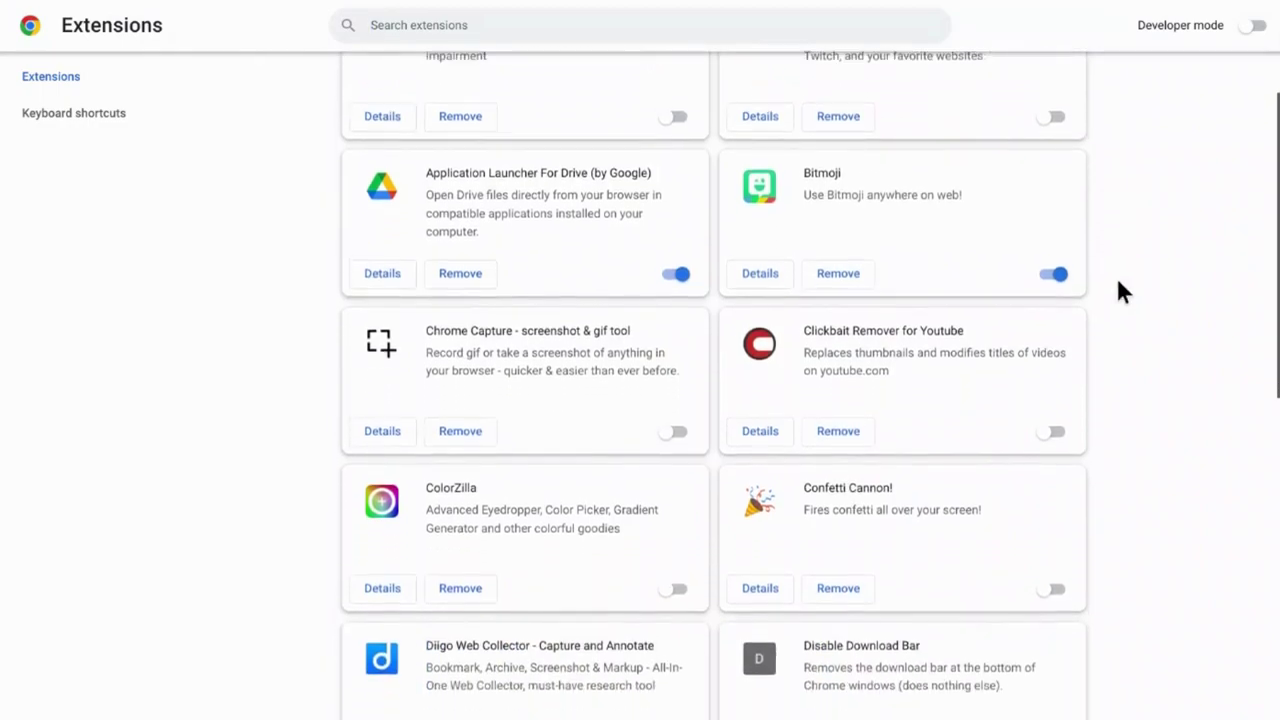
{"action": "scroll", "coordinate": [1119, 283], "scroll_direction": "down", "scroll_amount": 5}
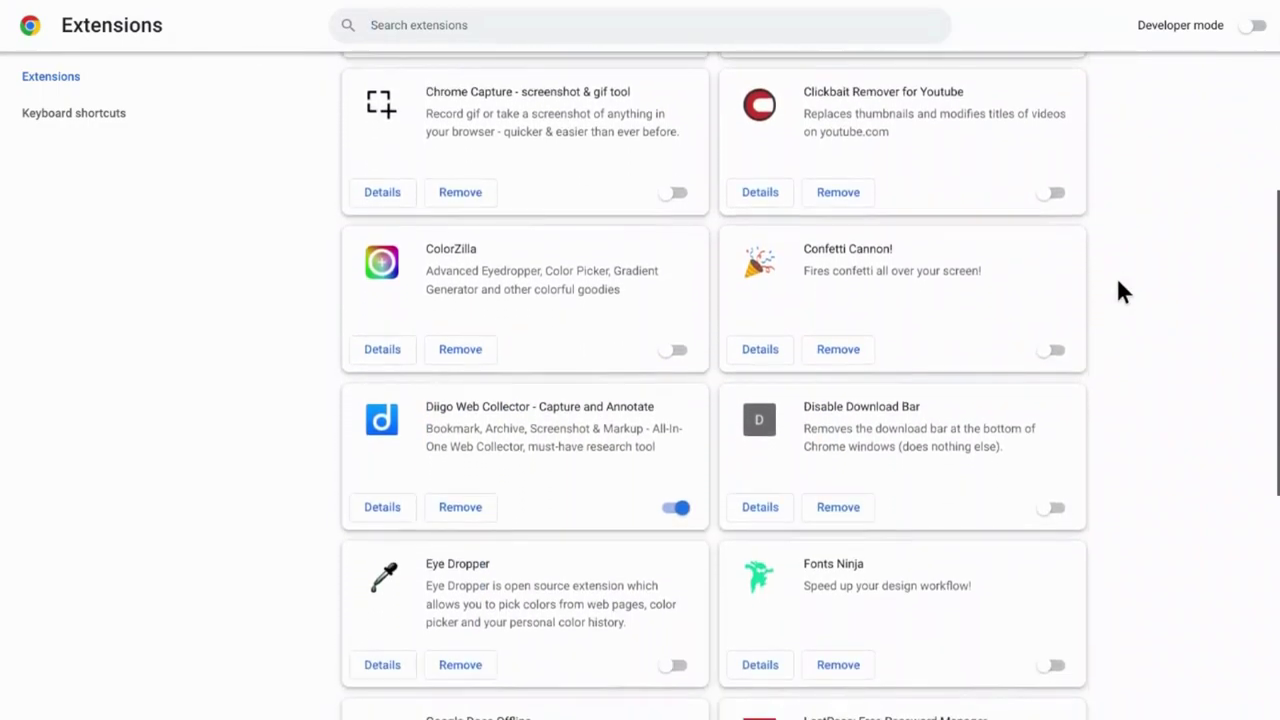
{"action": "scroll", "coordinate": [1120, 283], "scroll_direction": "down", "scroll_amount": 5}
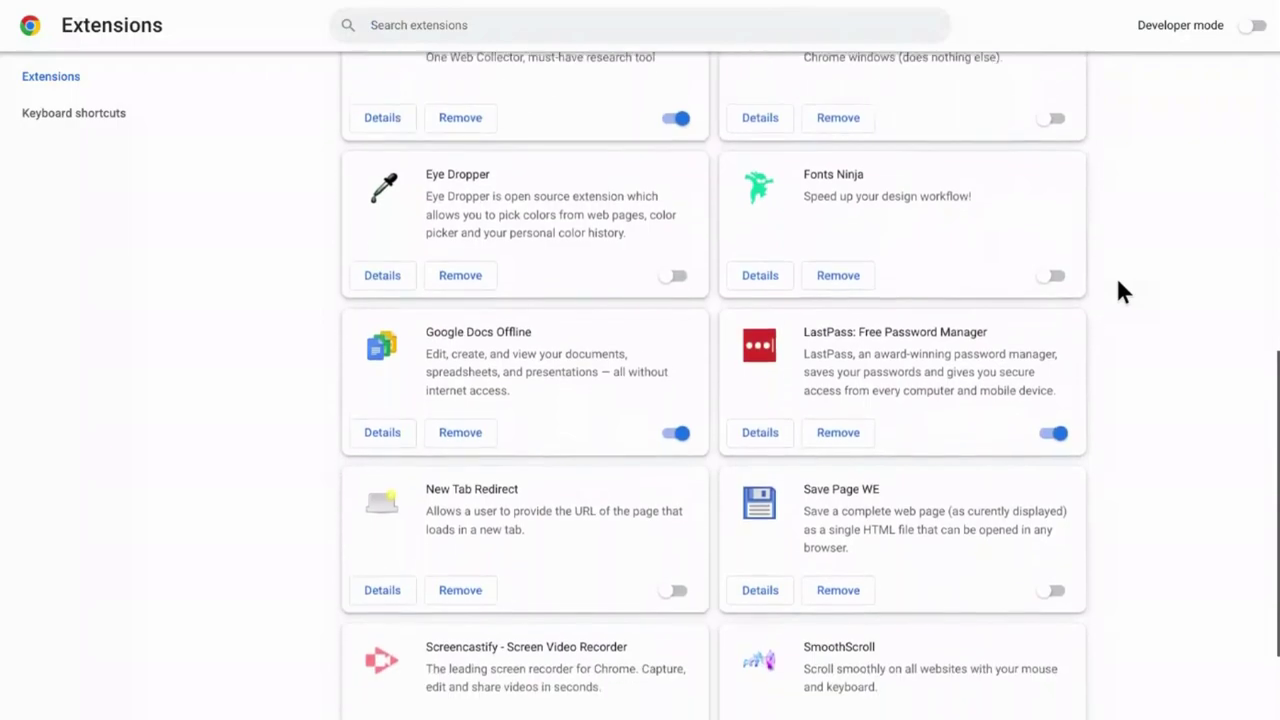
{"action": "scroll", "coordinate": [1119, 283], "scroll_direction": "down", "scroll_amount": 2}
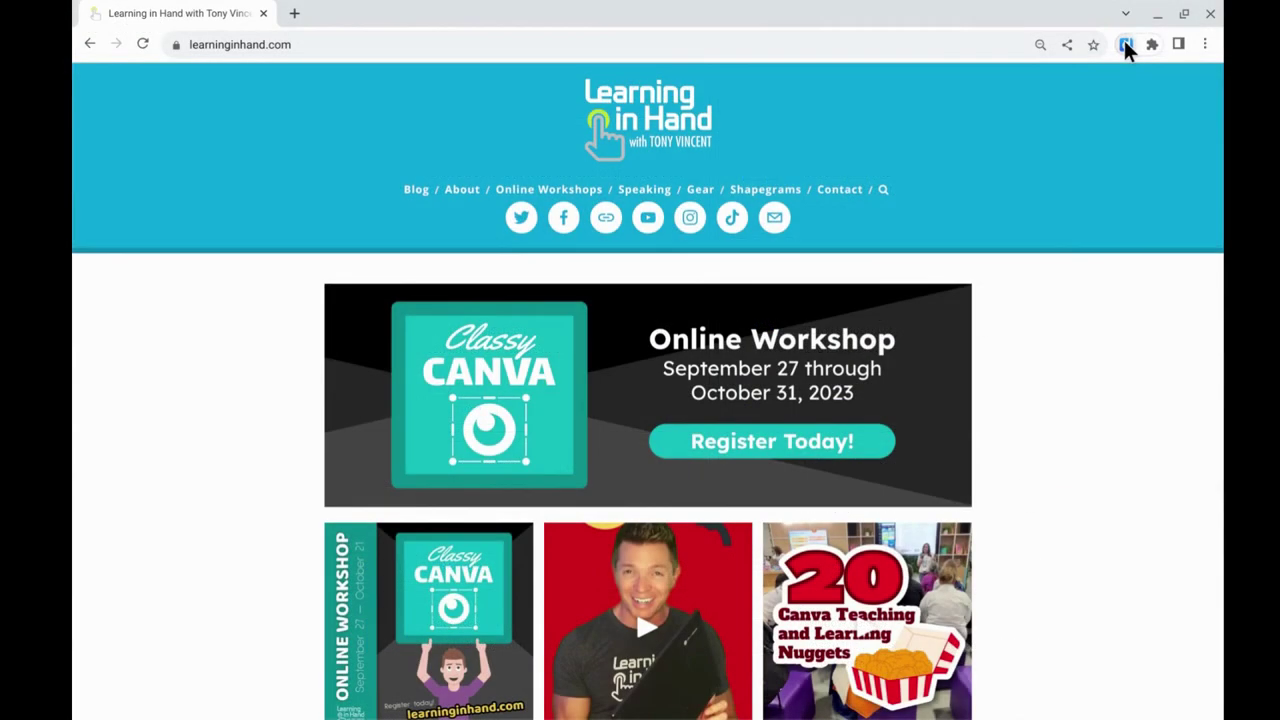
Start a Diigo bookmark for the learninginhand.com page and enter the tag edtech
{"action": "left_click", "coordinate": [1125, 45]}
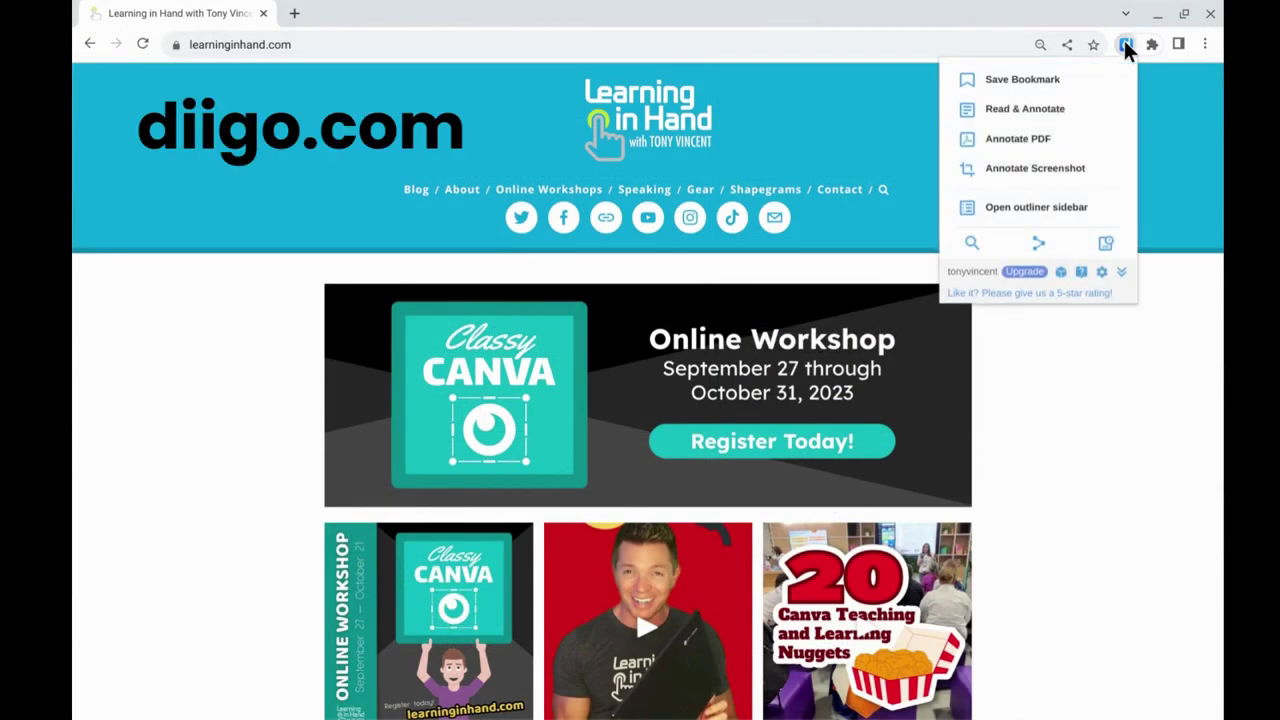
{"action": "left_click", "coordinate": [1066, 86]}
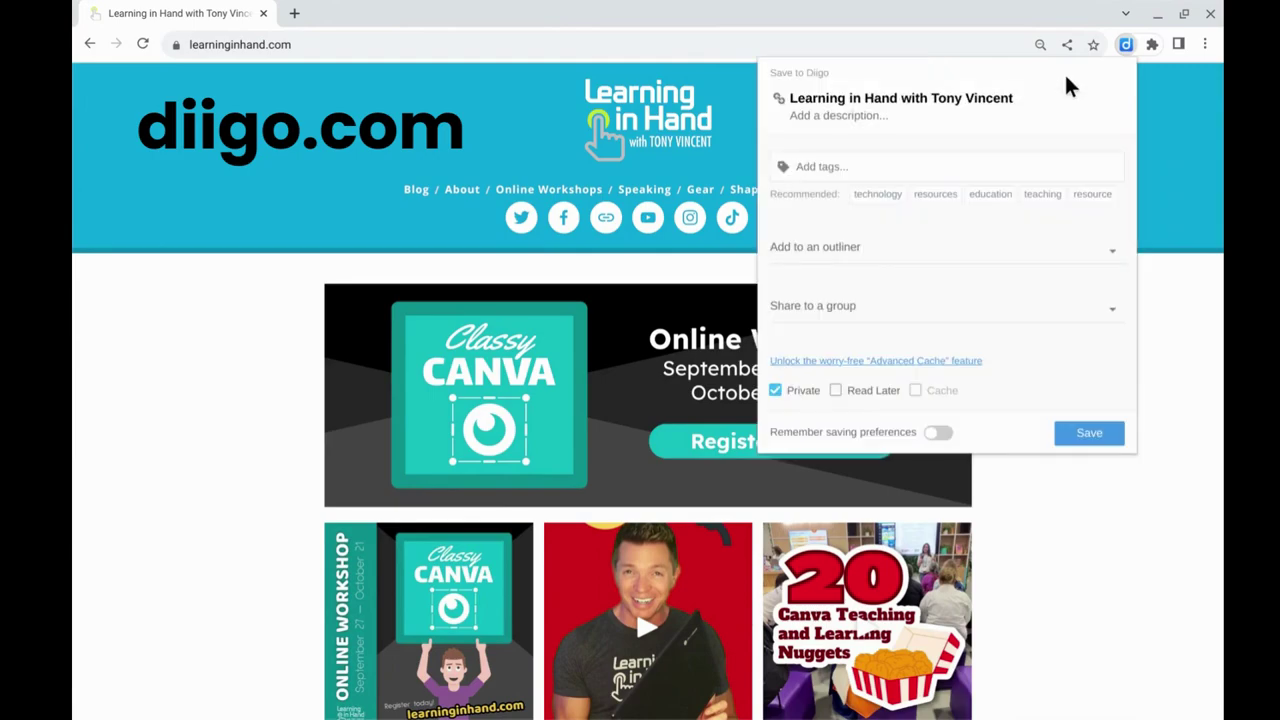
{"action": "type", "text": "edtech"}
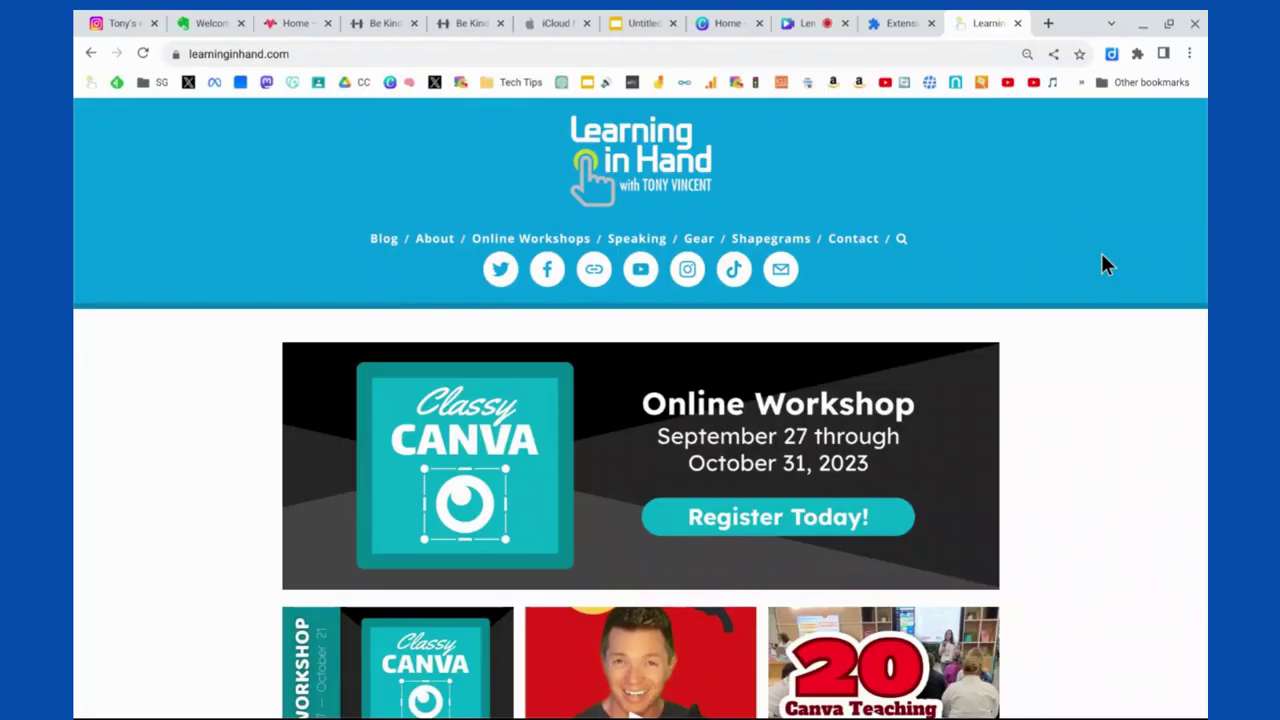
Show the learninginhand.com page in full screen and return it to the normal window view
{"action": "key", "text": "F11"}
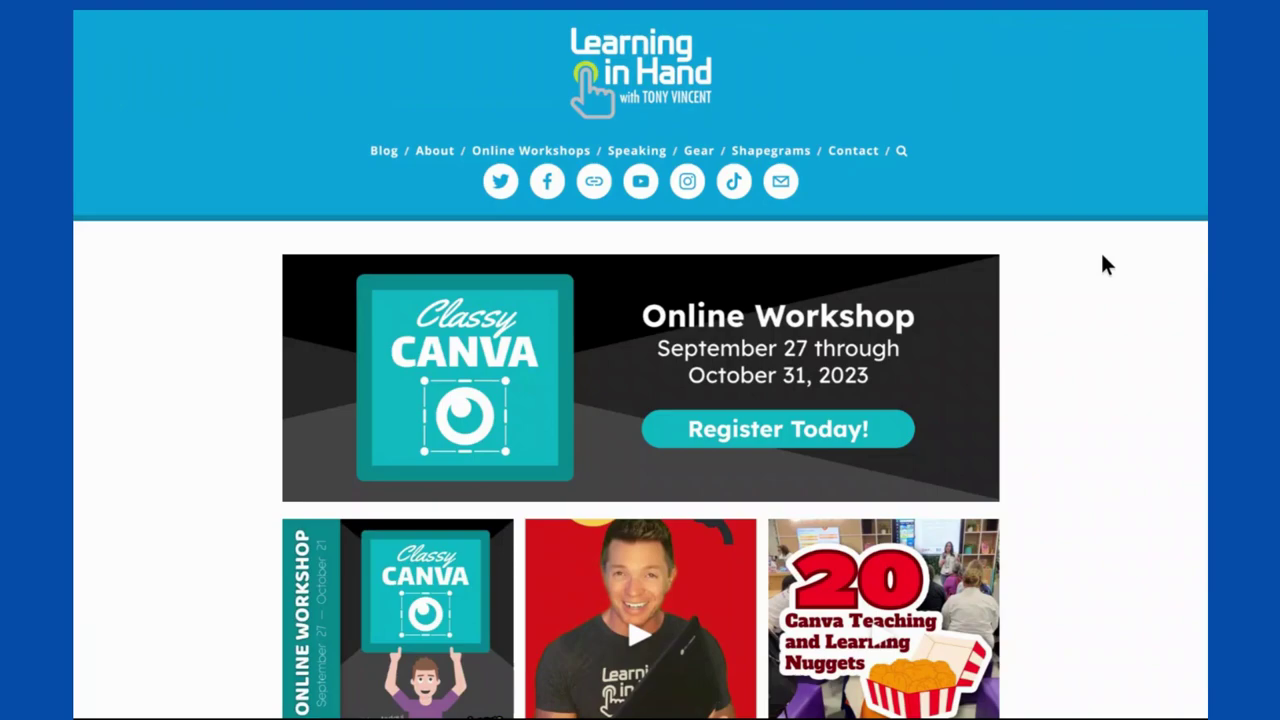
{"action": "key", "text": "F11"}
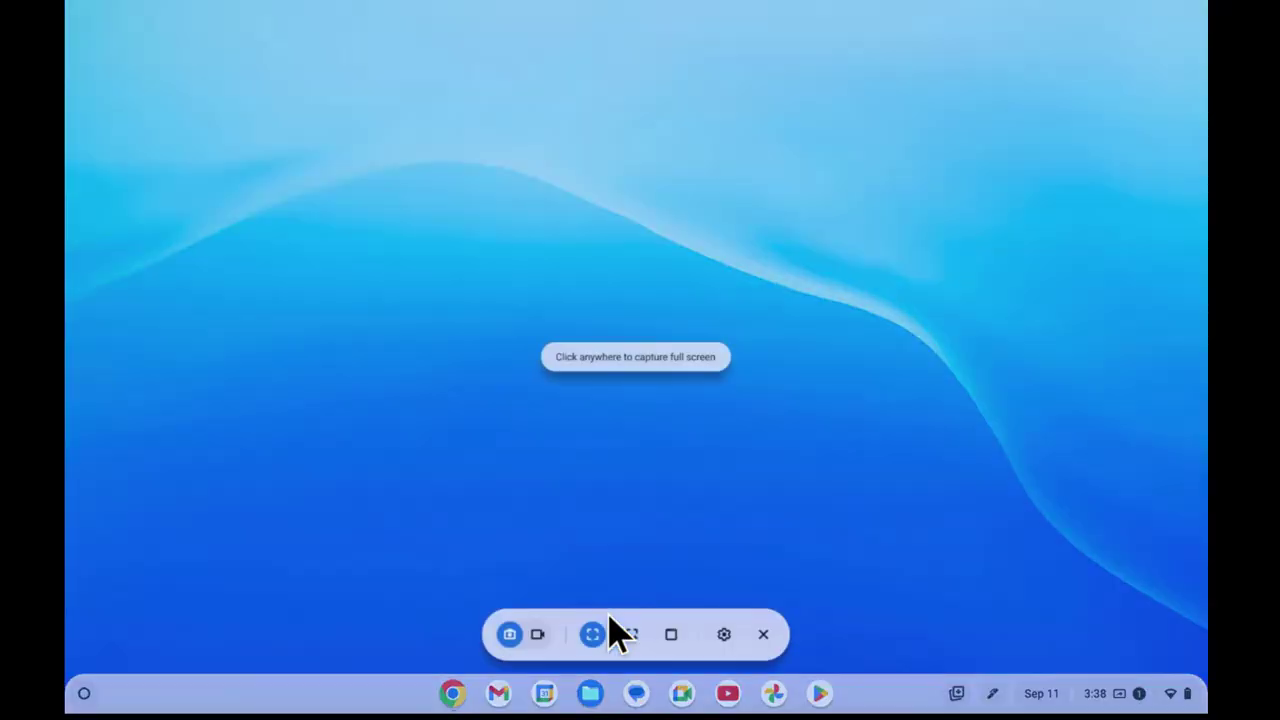
Switch the screen capture tool to video recording and review its partial-area, window and recording settings options
{"action": "left_click", "coordinate": [538, 638]}
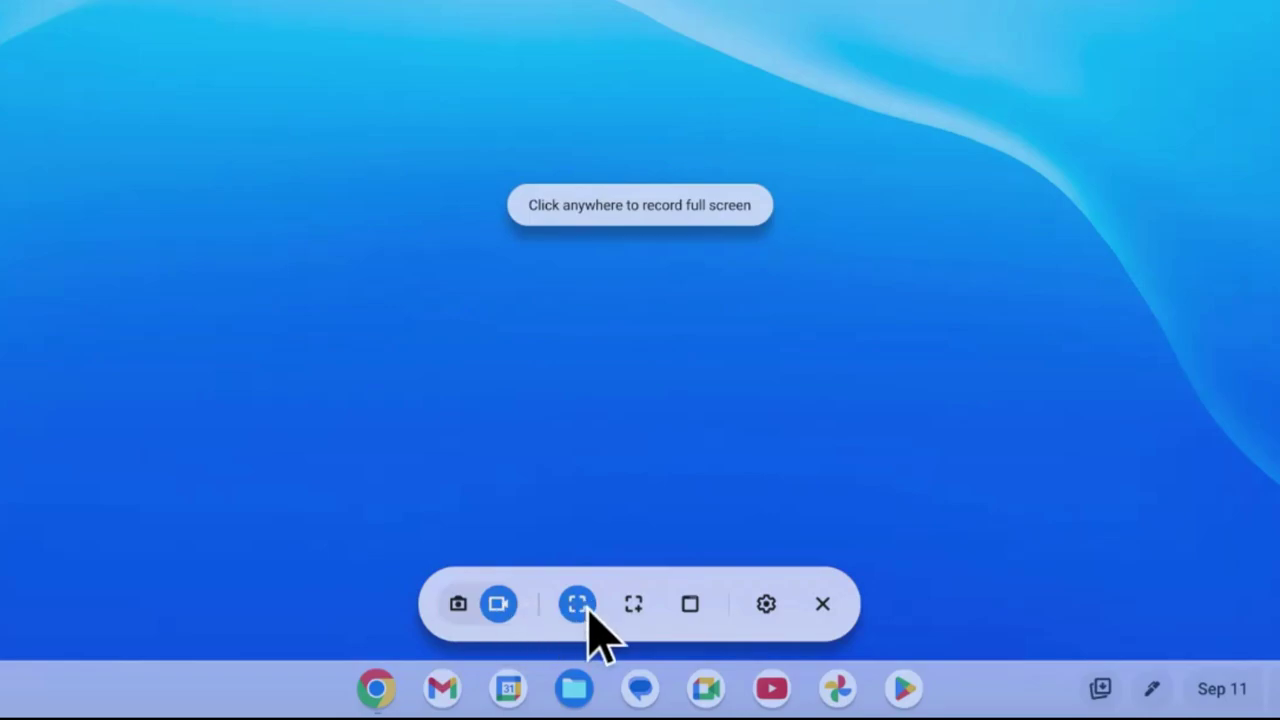
{"action": "left_click", "coordinate": [634, 608]}
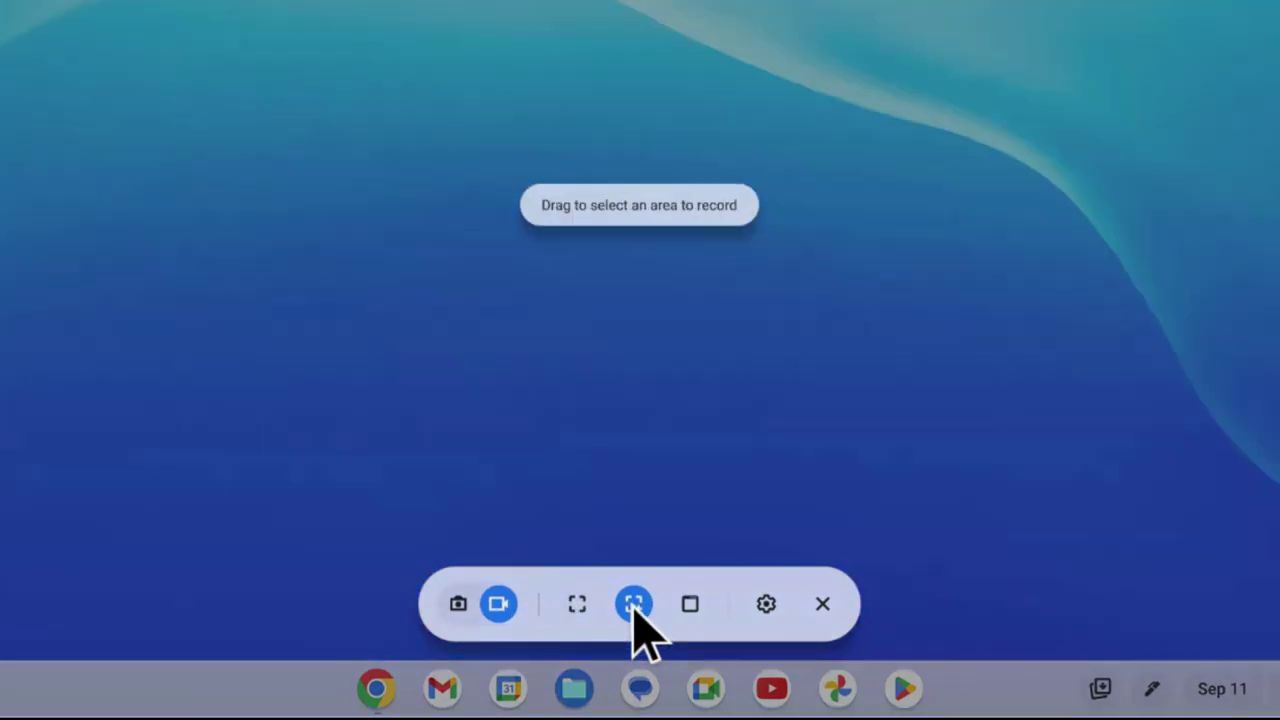
{"action": "left_click", "coordinate": [690, 606]}
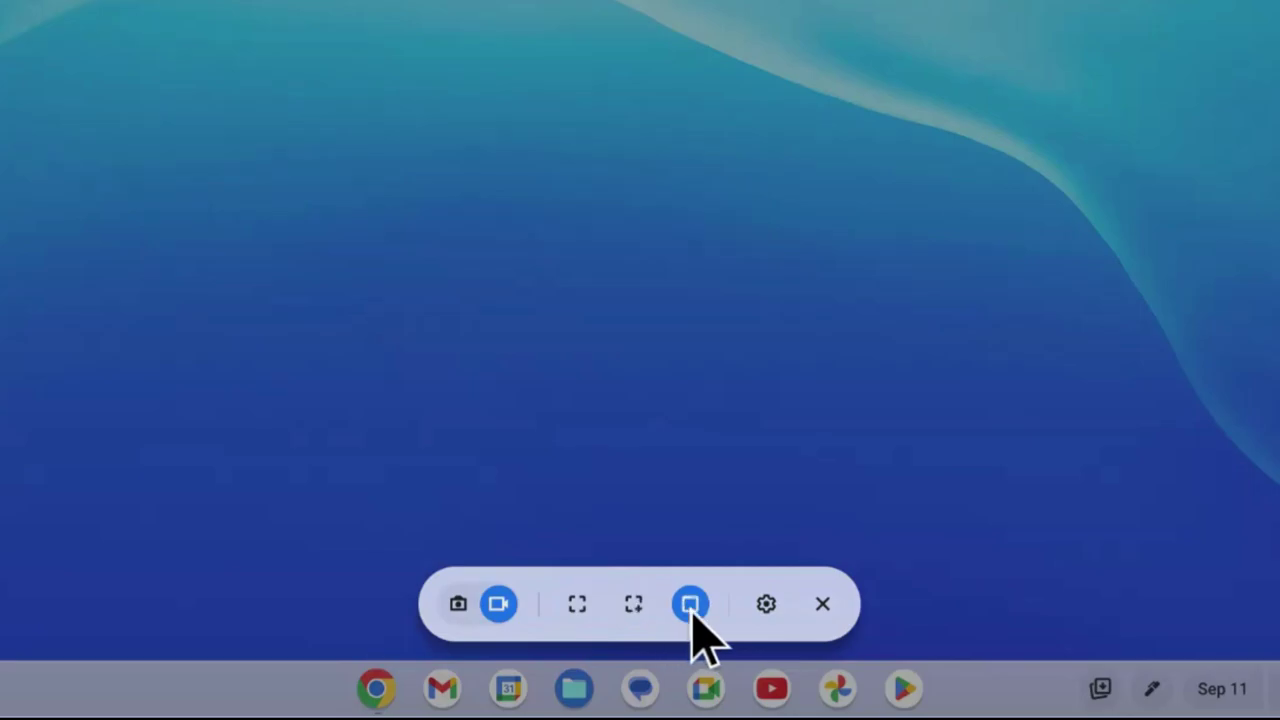
{"action": "left_click", "coordinate": [766, 604]}
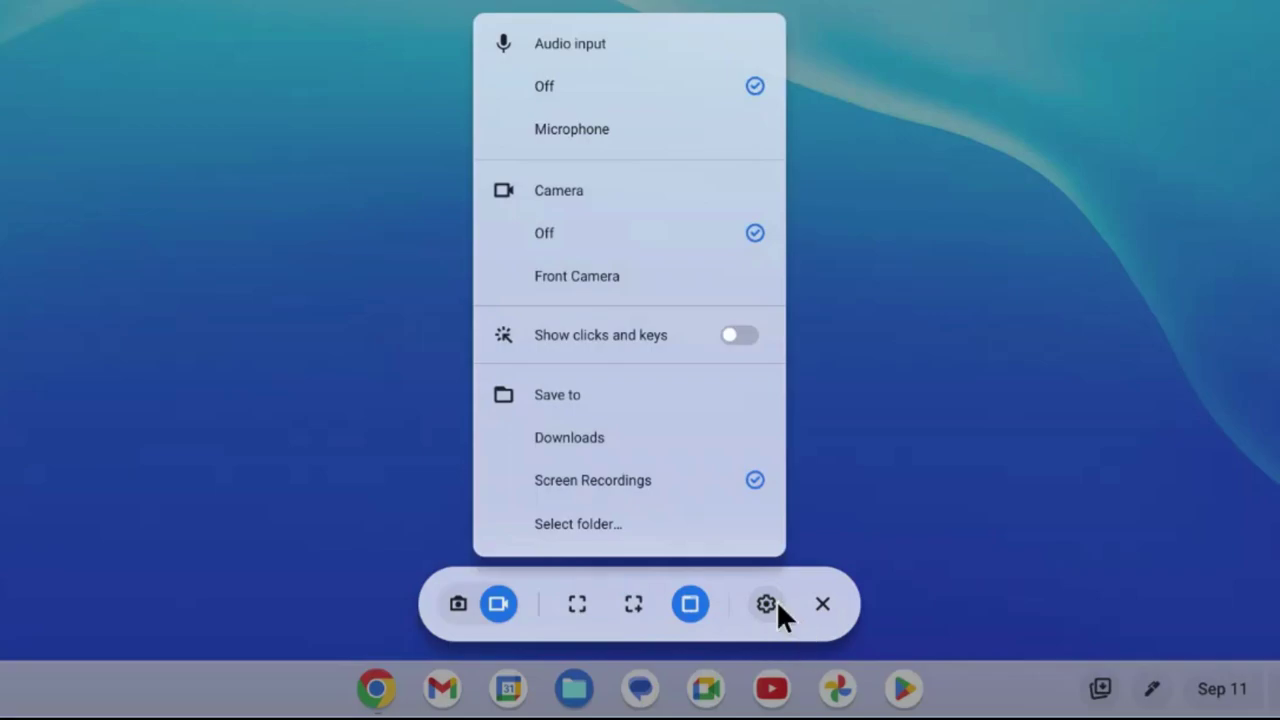
{"action": "left_click", "coordinate": [768, 604]}
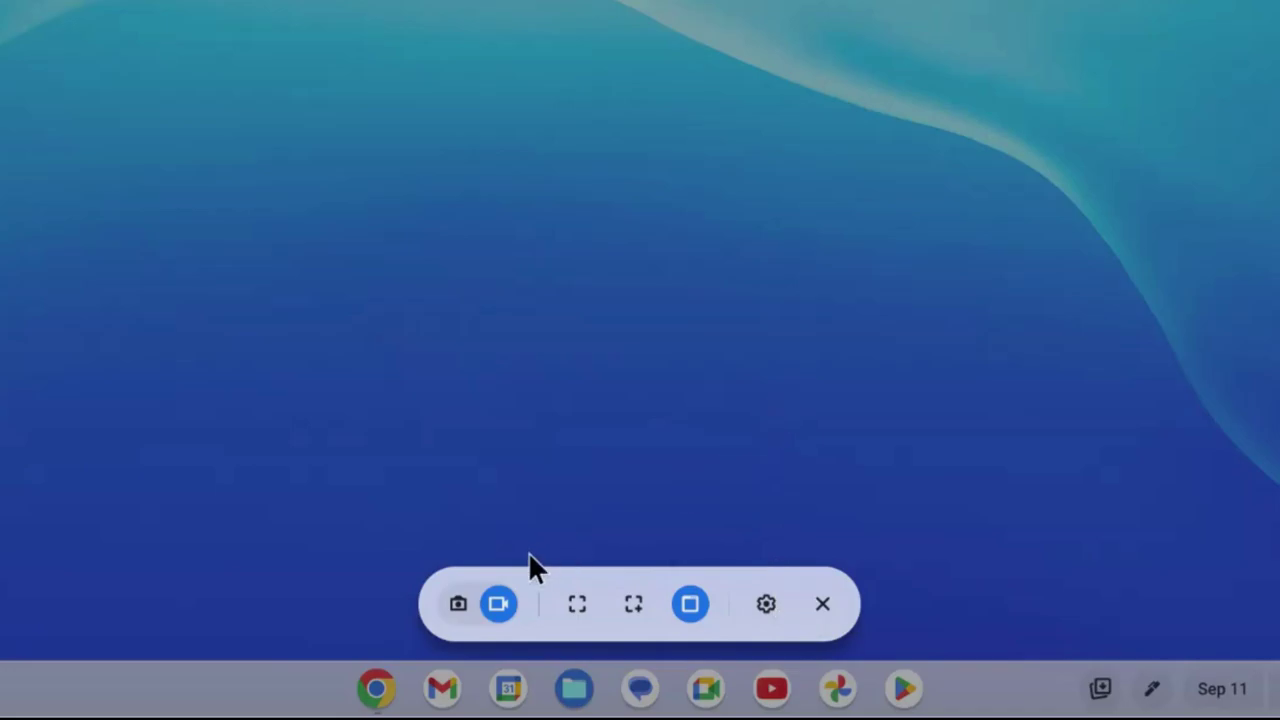
Record the full screen and stop the recording
{"action": "left_click", "coordinate": [580, 606]}
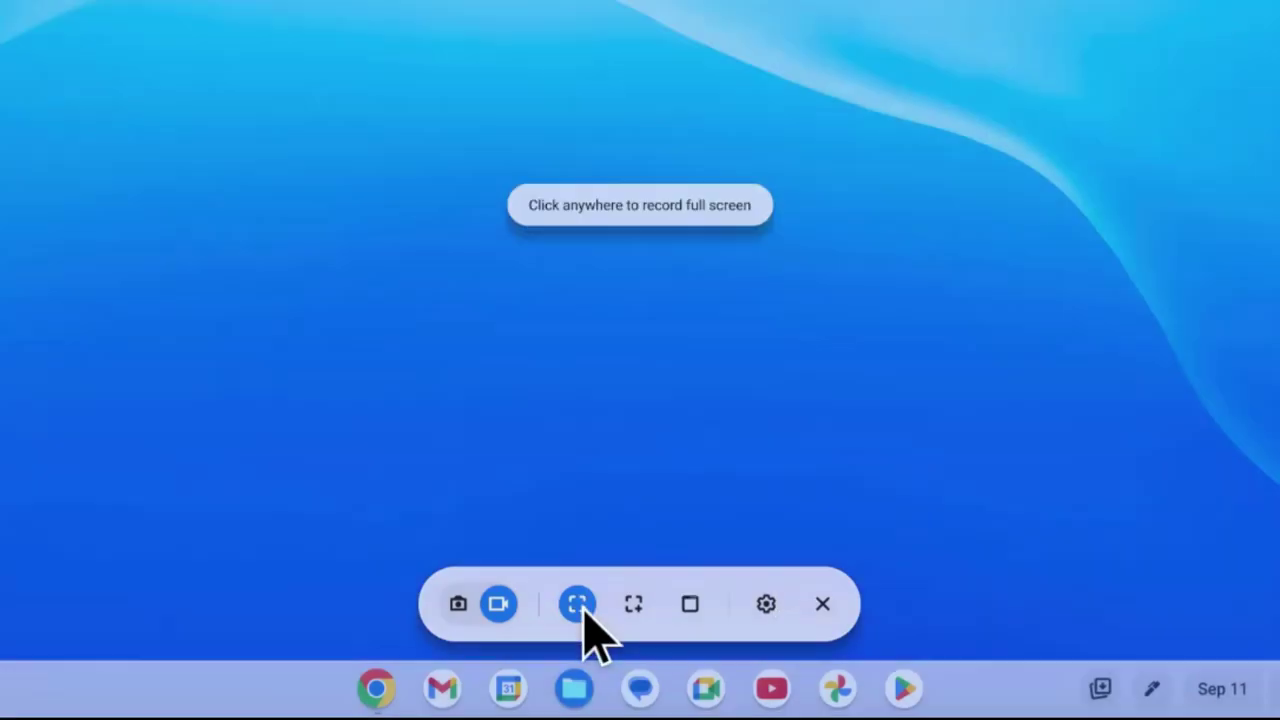
{"action": "left_click", "coordinate": [673, 432]}
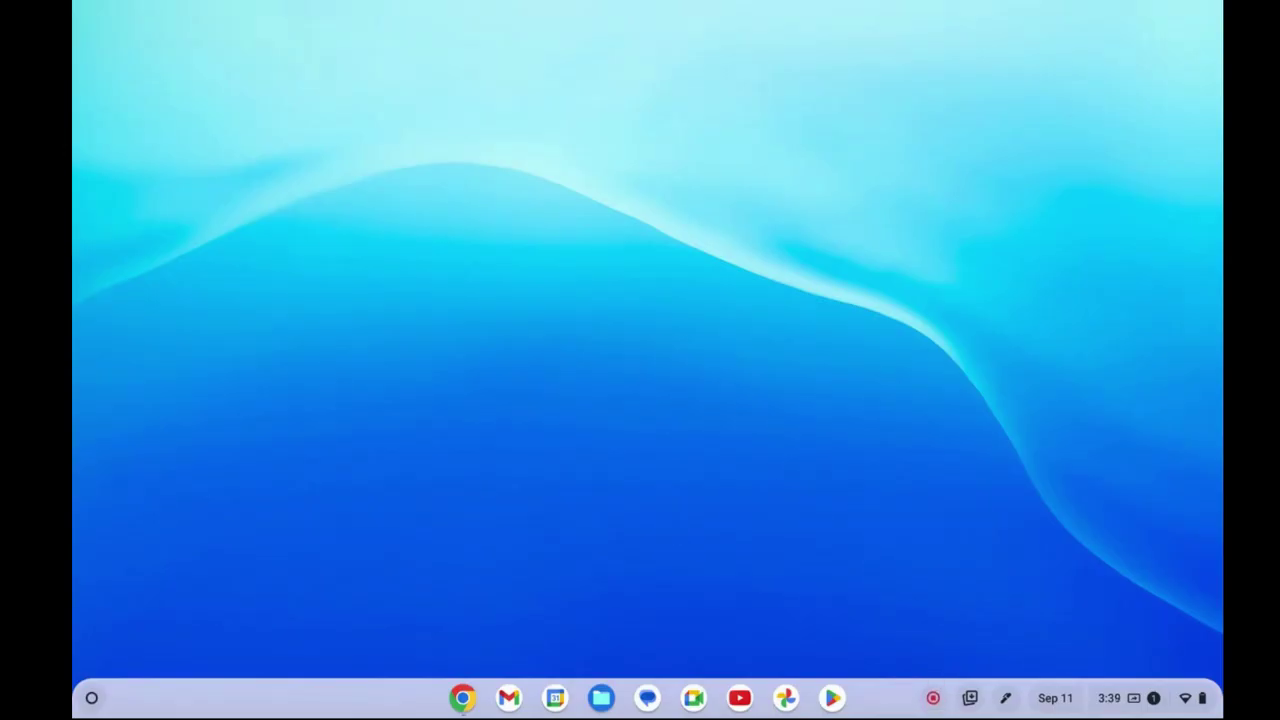
{"action": "left_click", "coordinate": [932, 700]}
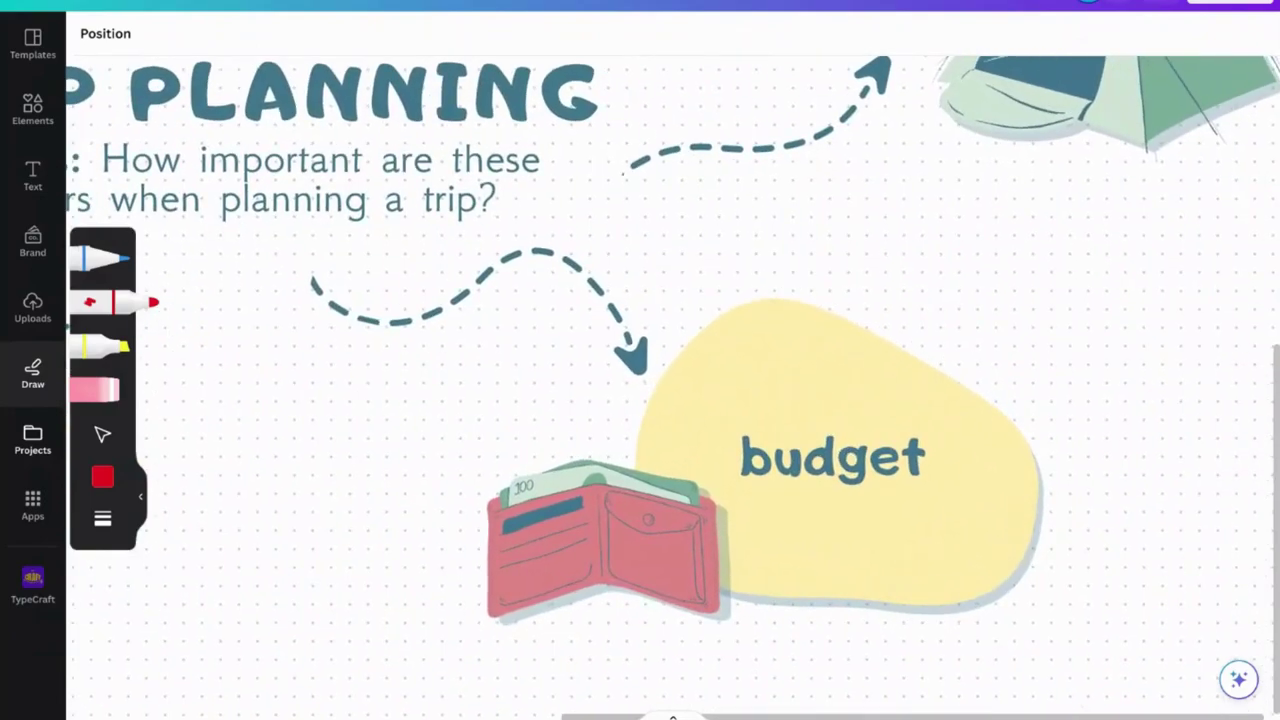
Underline the word "budget" and circle the budget bubble with its wallet using the red marker
{"action": "scroll", "coordinate": [800, 450], "scroll_direction": "down", "scroll_amount": 2}
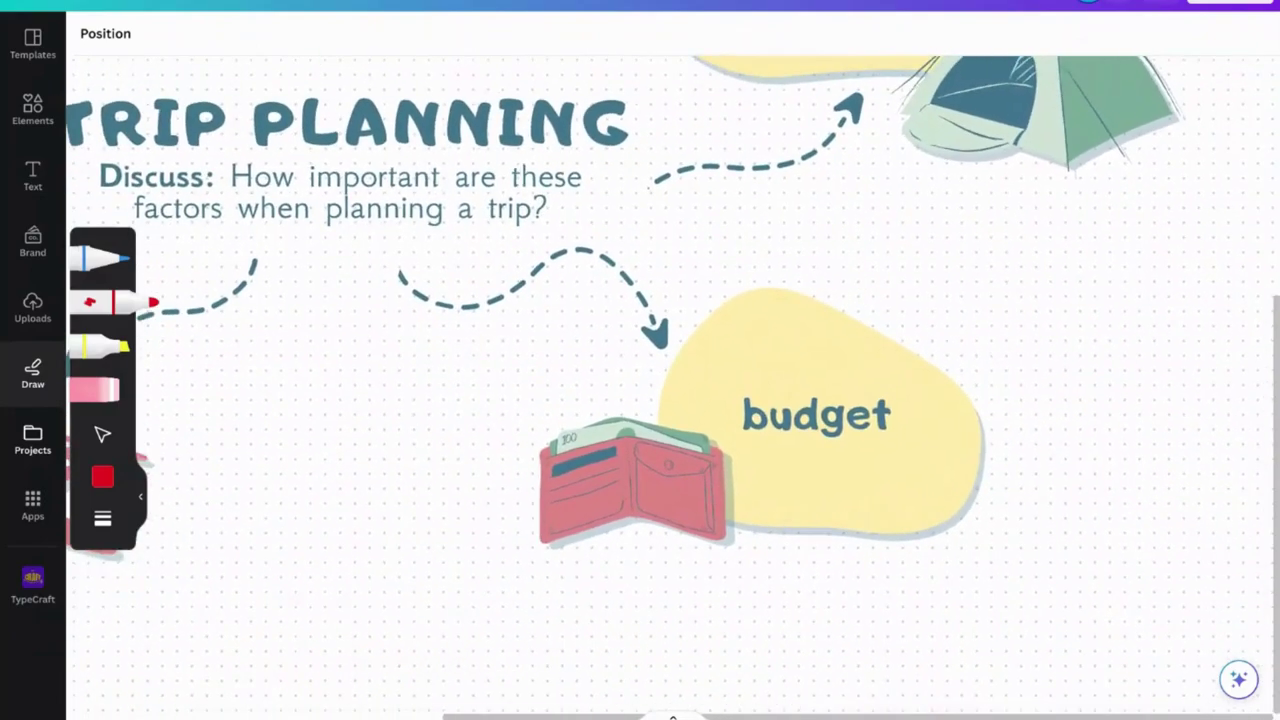
{"action": "left_click_drag", "start_coordinate": [755, 462], "coordinate": [868, 456]}
{"action": "mouse_move", "coordinate": [958, 300]}
{"action": "left_mouse_down"}
{"action": "mouse_move", "coordinate": [528, 470]}
{"action": "mouse_move", "coordinate": [882, 282]}
{"action": "left_mouse_up"}
Handwrite "#1" in red marker beside the circled budget bubble and show the whole trip planning whiteboard
{"action": "left_click_drag", "start_coordinate": [1040, 292], "coordinate": [1014, 374]}
{"action": "left_click_drag", "start_coordinate": [1066, 280], "coordinate": [1050, 374]}
{"action": "left_click_drag", "start_coordinate": [1000, 340], "coordinate": [1084, 312]}
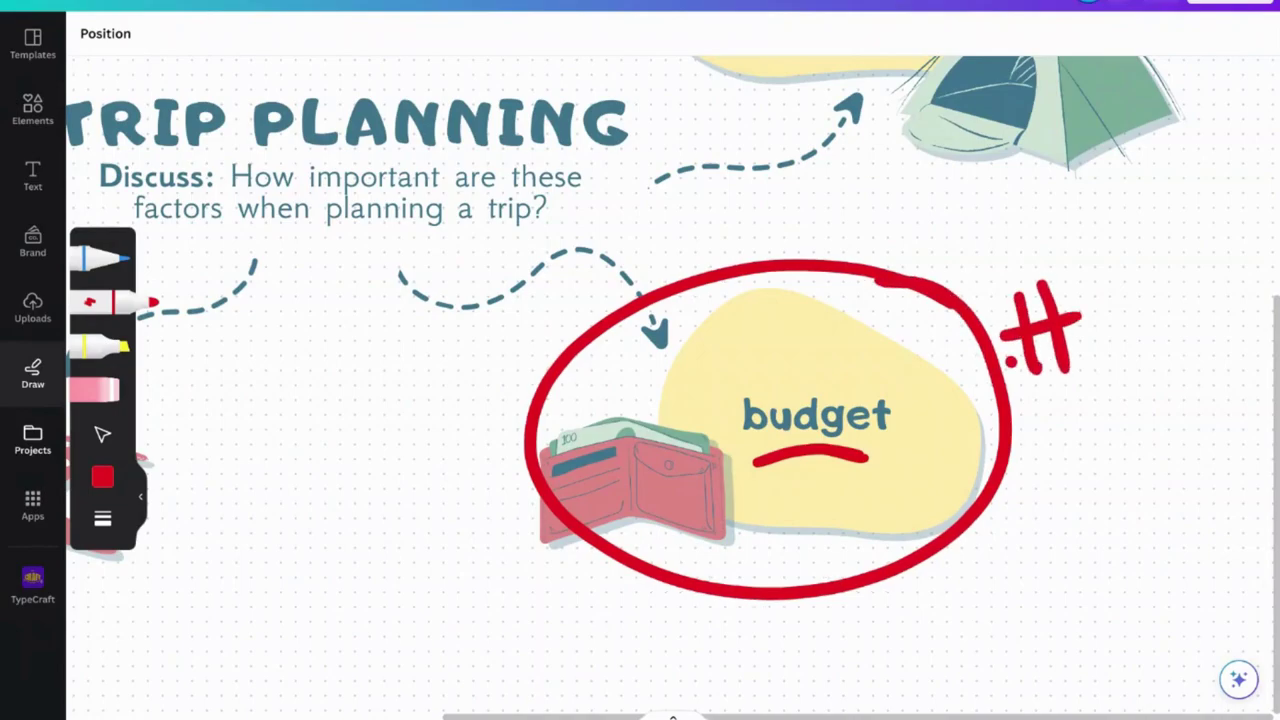
{"action": "left_click_drag", "start_coordinate": [1008, 366], "coordinate": [1088, 342]}
{"action": "left_click_drag", "start_coordinate": [1096, 290], "coordinate": [1118, 356]}
{"action": "scroll", "coordinate": [1118, 356], "scroll_direction": "up", "scroll_amount": 1}
{"action": "scroll", "coordinate": [991, 497], "scroll_direction": "down", "scroll_amount": 5}
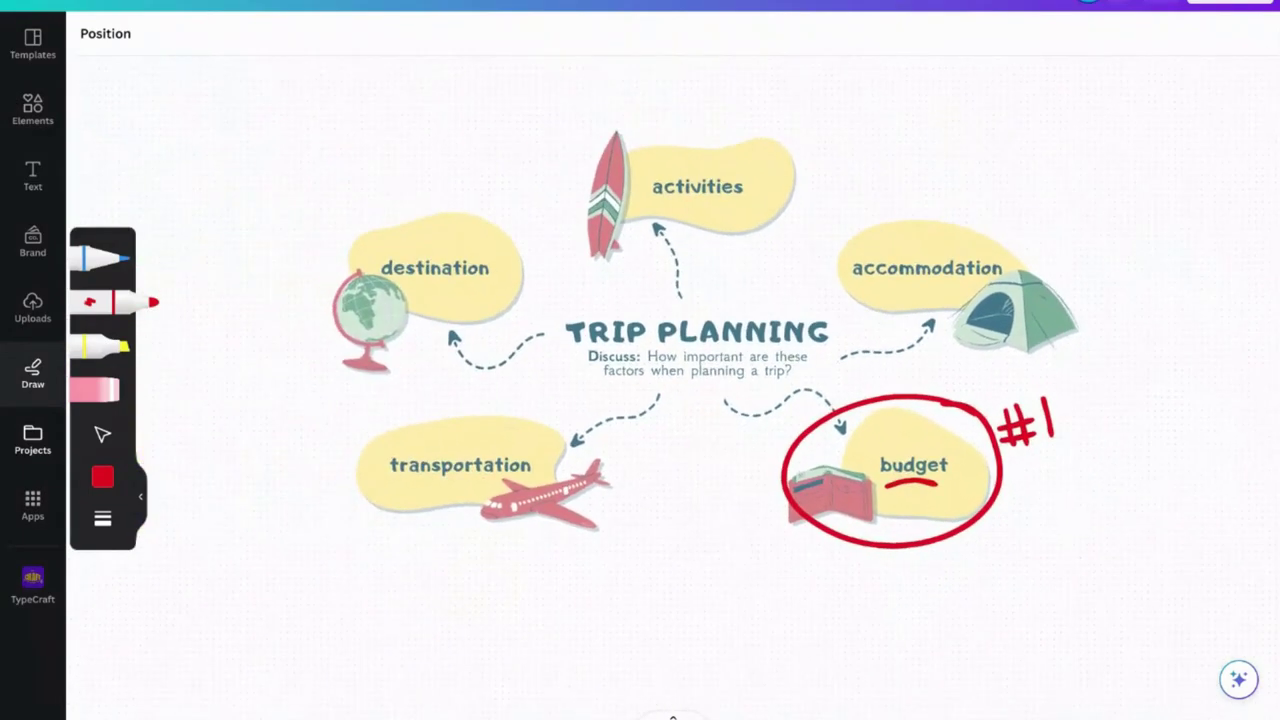
Mark two positions on the decimals number line in blue pen, label the first "1.2", and view the photographed fractions worksheet
{"action": "scroll", "coordinate": [446, 321], "scroll_direction": "up", "scroll_amount": 4}
{"action": "mouse_move", "coordinate": [672, 207]}
{"action": "left_mouse_down"}
{"action": "mouse_move", "coordinate": [298, 392]}
{"action": "mouse_move", "coordinate": [695, 206]}
{"action": "mouse_move", "coordinate": [568, 210]}
{"action": "left_mouse_up"}
{"action": "left_click_drag", "start_coordinate": [259, 155], "coordinate": [300, 248]}
{"action": "left_click_drag", "start_coordinate": [290, 126], "coordinate": [332, 228]}
{"action": "left_click_drag", "start_coordinate": [234, 214], "coordinate": [336, 163]}
{"action": "left_click_drag", "start_coordinate": [248, 248], "coordinate": [352, 184]}
{"action": "left_click_drag", "start_coordinate": [340, 130], "coordinate": [443, 175]}
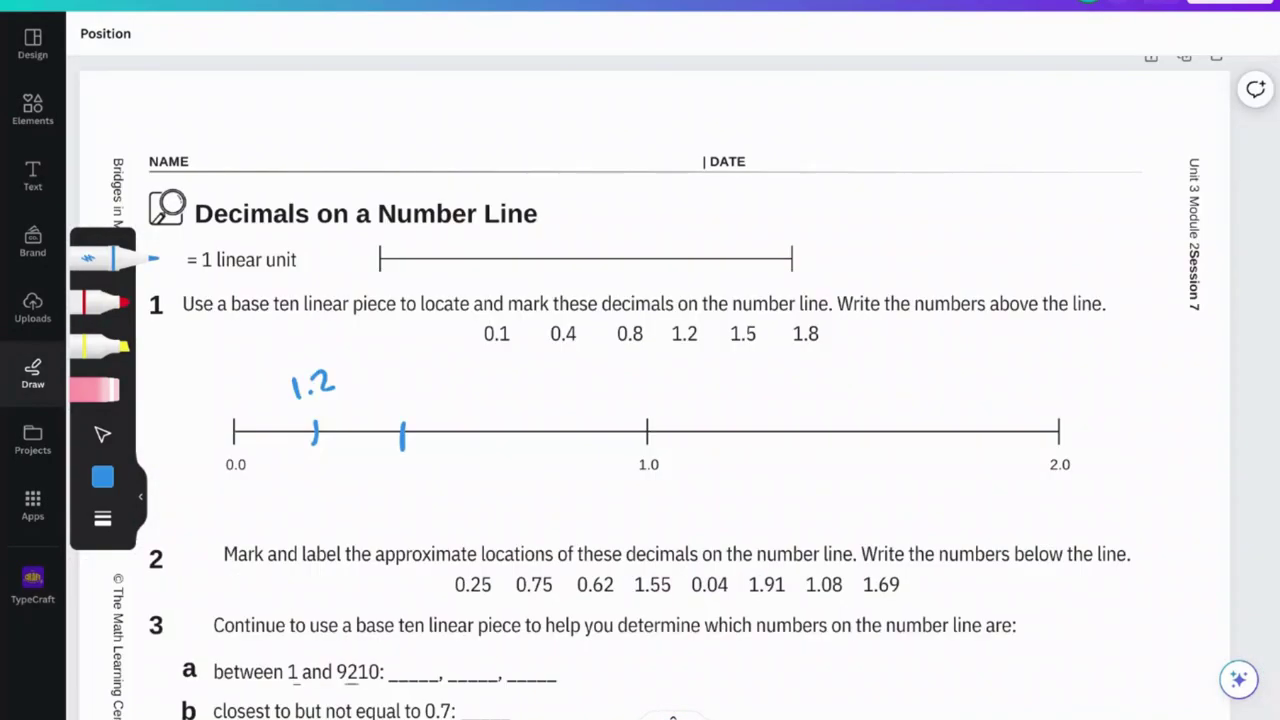
{"action": "left_click_drag", "start_coordinate": [388, 384], "coordinate": [396, 381]}
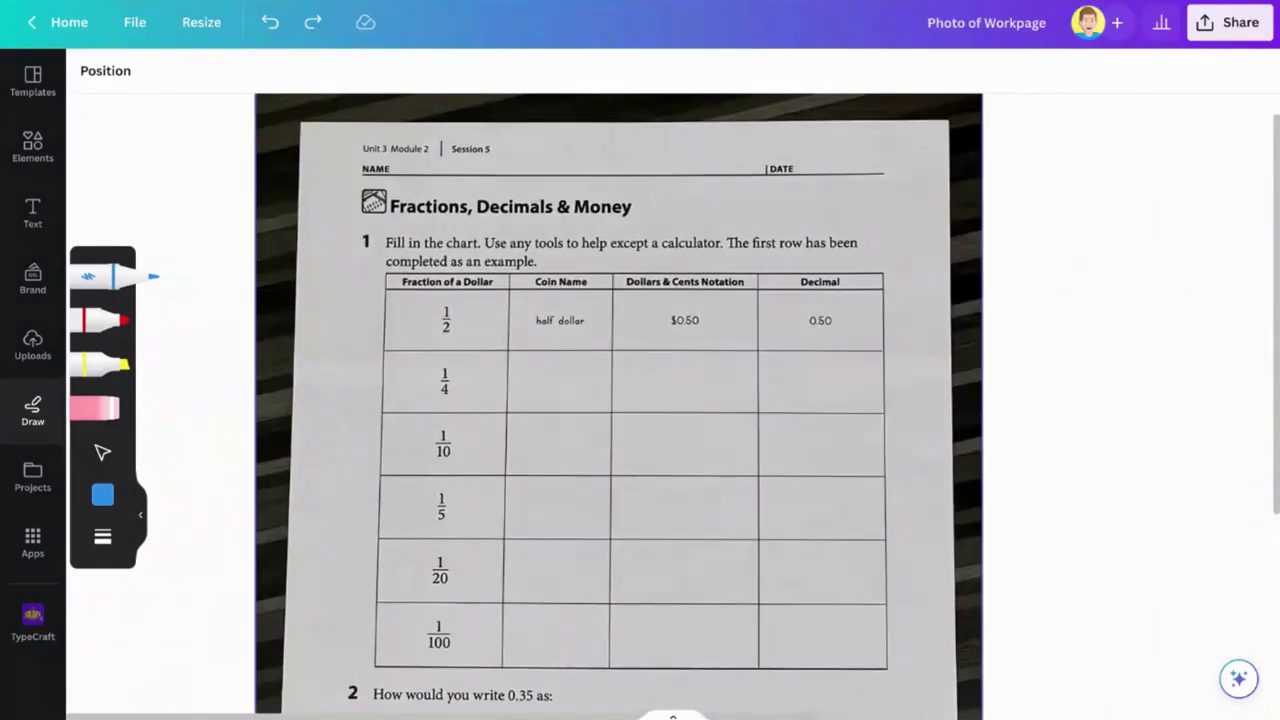
{"action": "scroll", "coordinate": [530, 364], "scroll_direction": "up", "scroll_amount": 5}
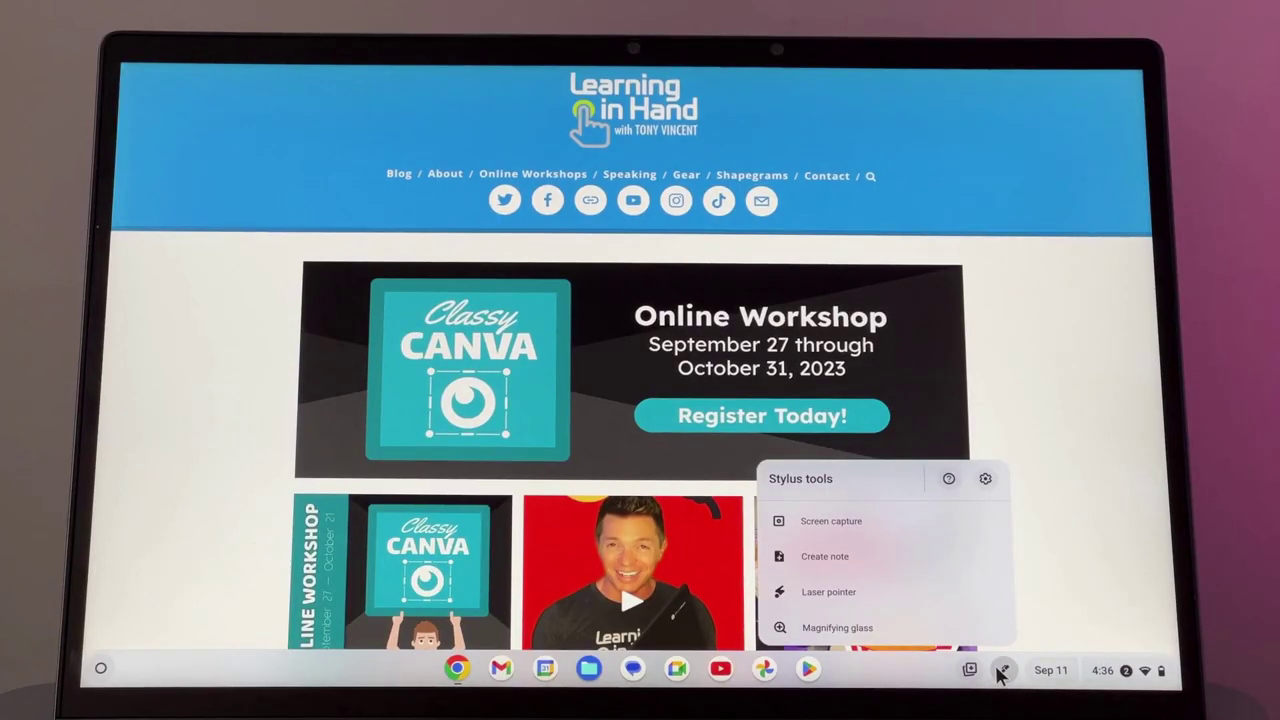
Turn on the stylus laser pointer and trace temporary strokes over the Learning in Hand page
{"action": "left_click", "coordinate": [845, 591]}
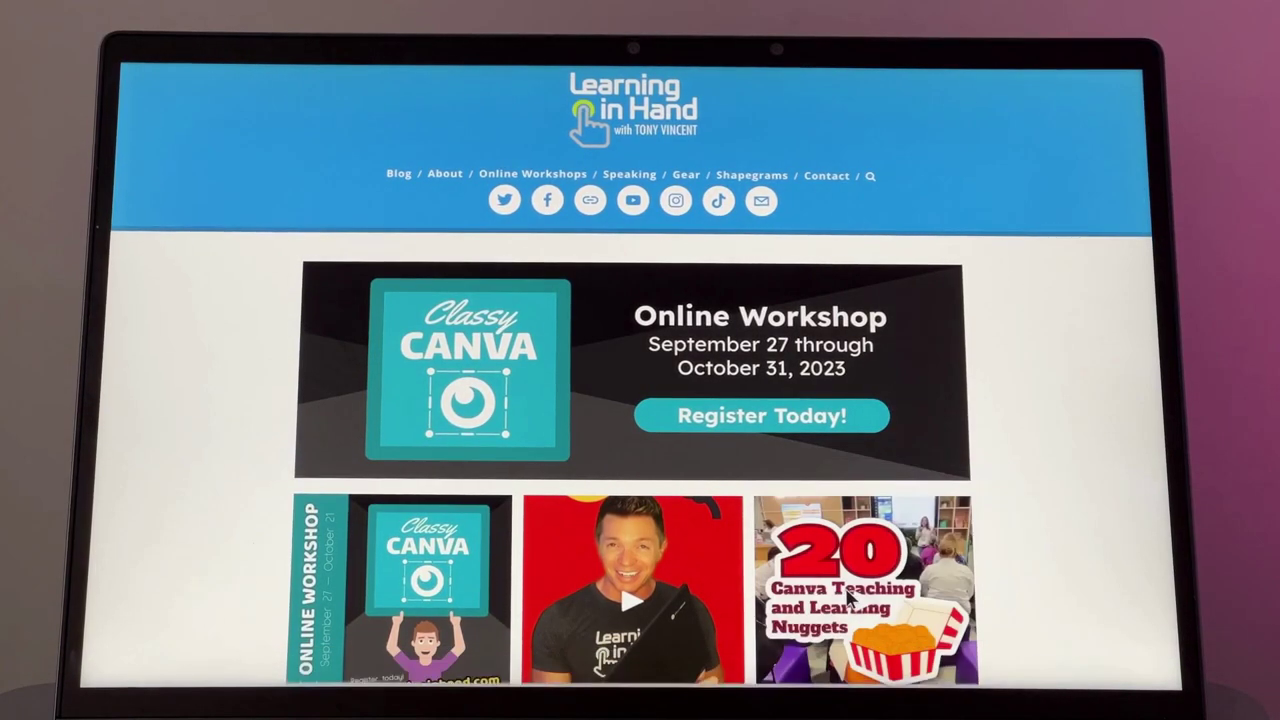
{"action": "left_click_drag", "start_coordinate": [770, 440], "coordinate": [885, 470]}
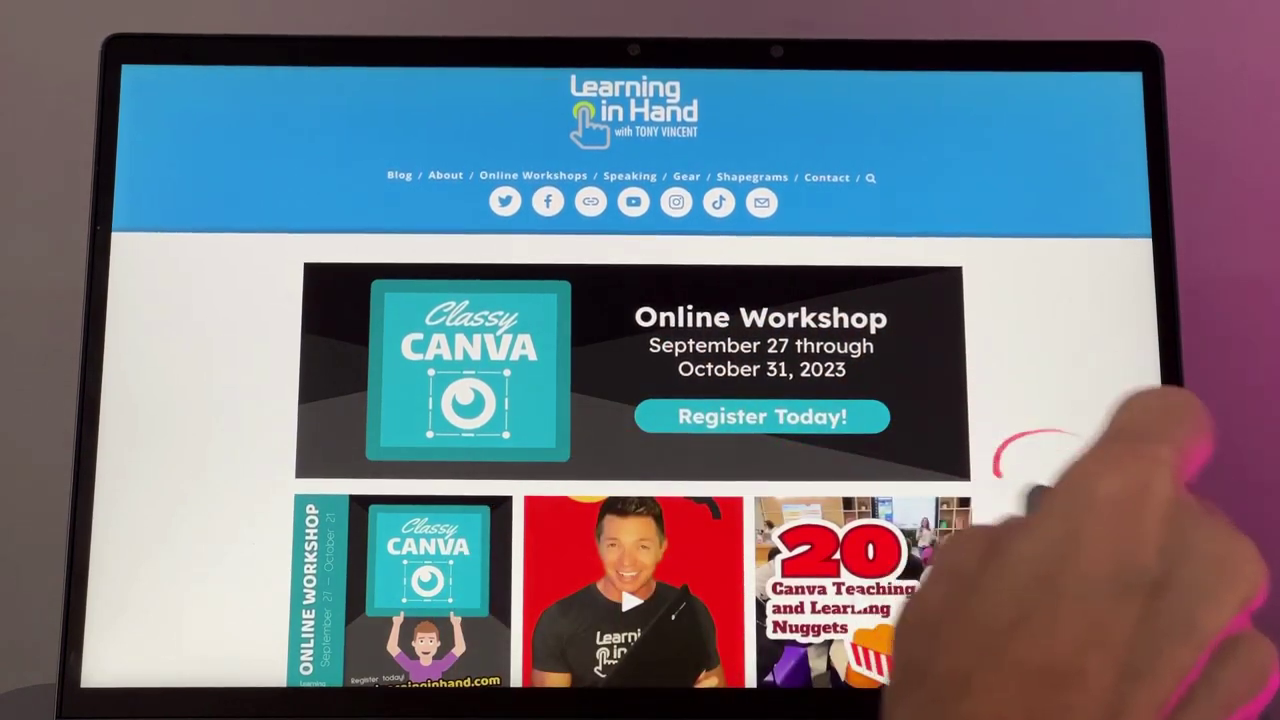
{"action": "left_click_drag", "start_coordinate": [690, 280], "coordinate": [650, 420]}
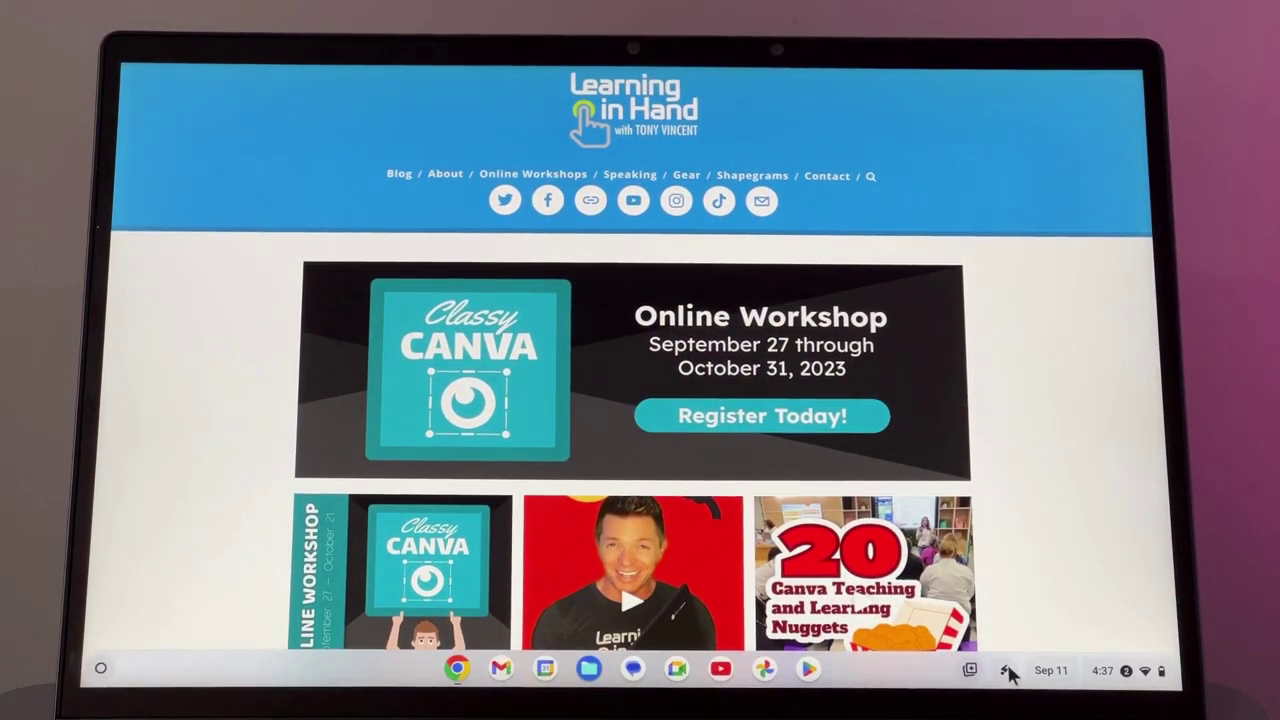
Switch the stylus tool to the magnifying glass and sweep it across the Learning in Hand page
{"action": "left_click", "coordinate": [1004, 670]}
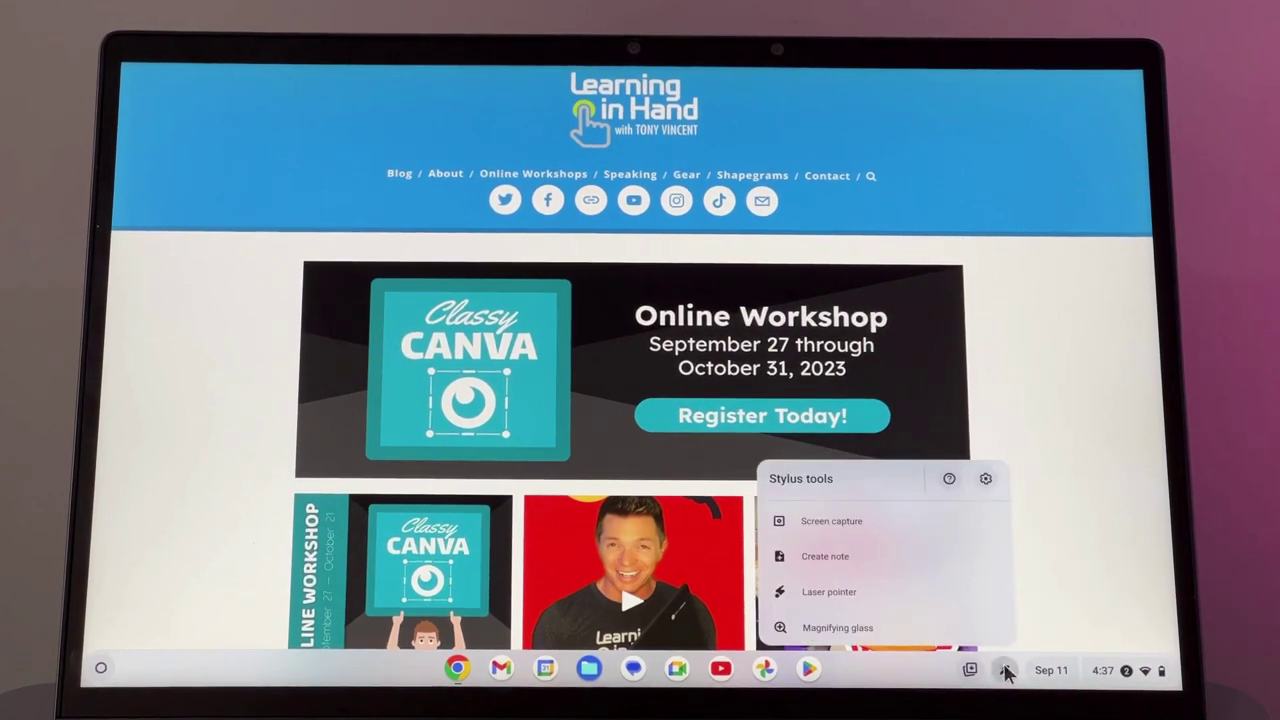
{"action": "left_click", "coordinate": [905, 625]}
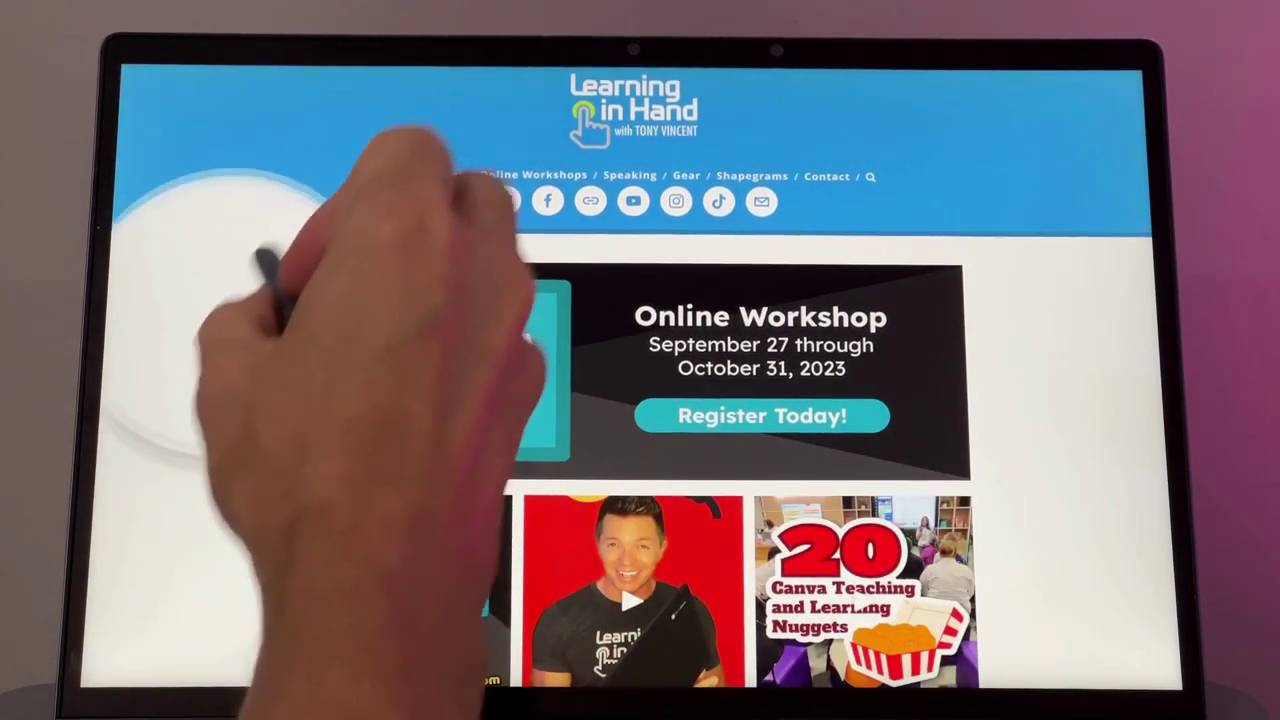
{"action": "left_click_drag", "start_coordinate": [580, 110], "coordinate": [650, 110]}
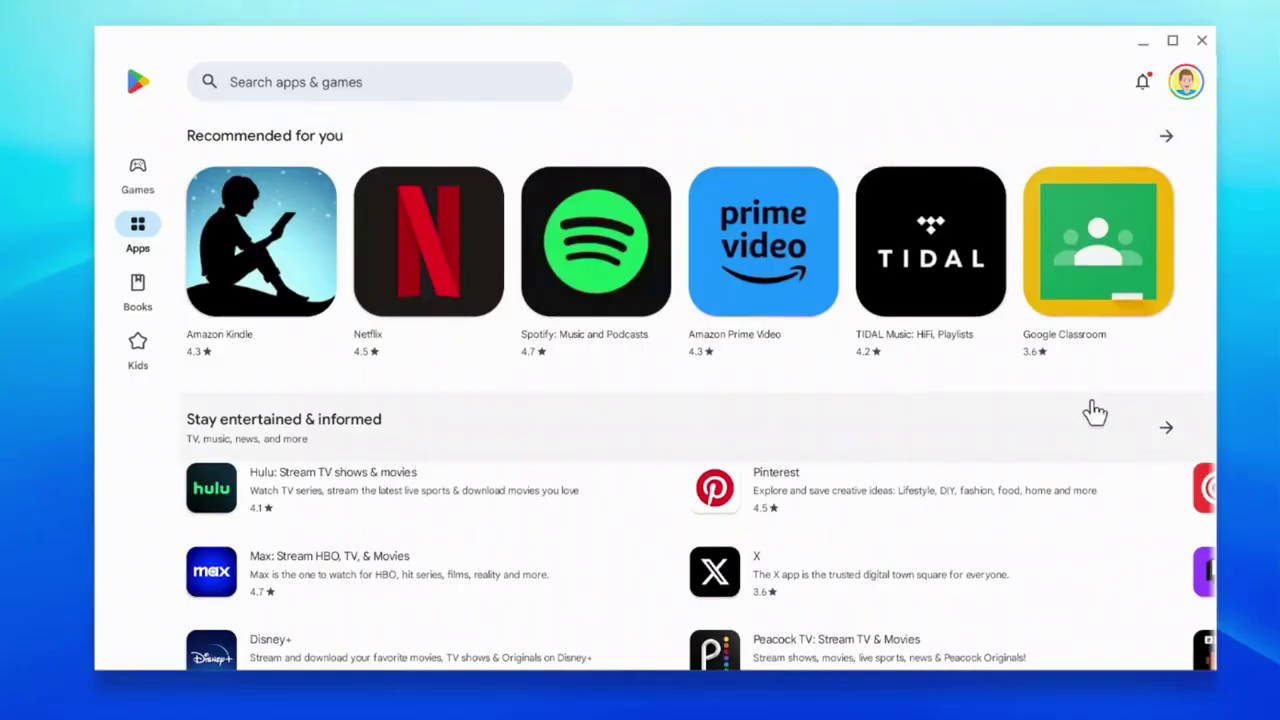
Browse the recommended, entertainment and featured app sections in the Play Store
{"action": "scroll", "coordinate": [1095, 410], "scroll_direction": "down", "scroll_amount": 3}
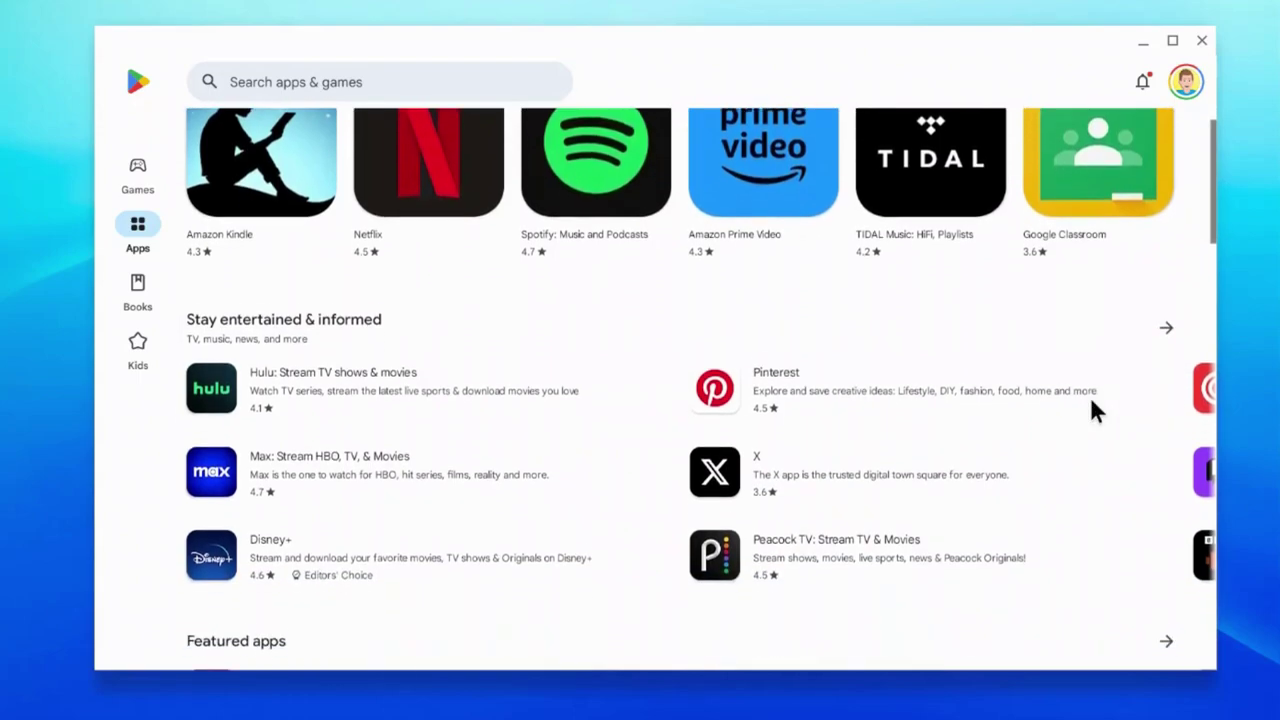
{"action": "scroll", "coordinate": [1095, 410], "scroll_direction": "down", "scroll_amount": 3}
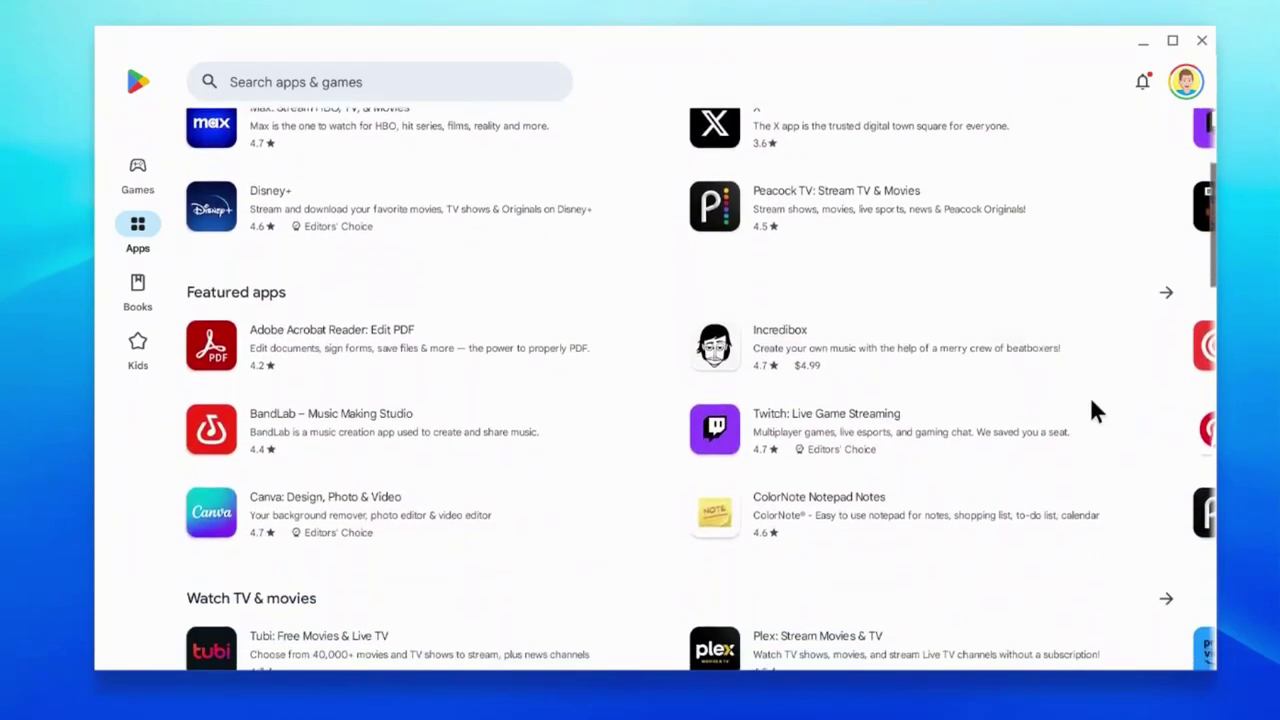
{"action": "scroll", "coordinate": [1091, 407], "scroll_direction": "down", "scroll_amount": 5}
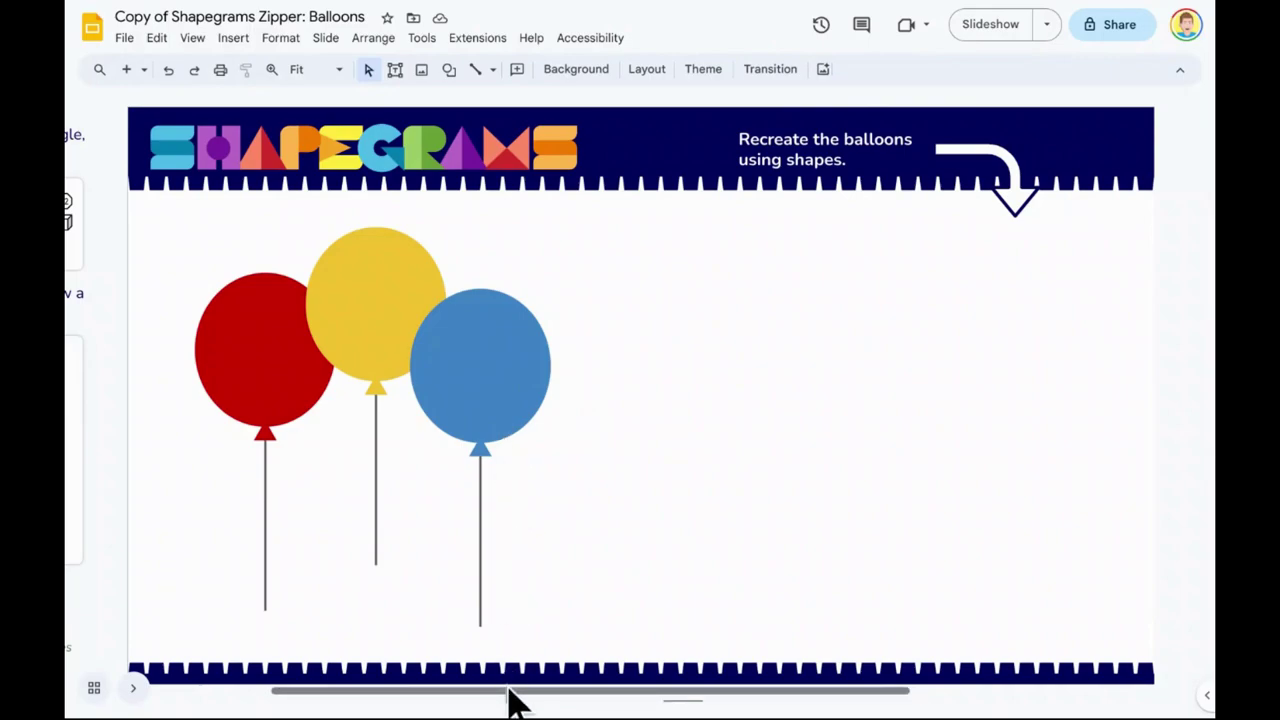
Examine the drawing instructions and the joke picture on either side of the Shapegrams Zipper balloons slide
{"action": "left_click_drag", "start_coordinate": [510, 700], "coordinate": [303, 714]}
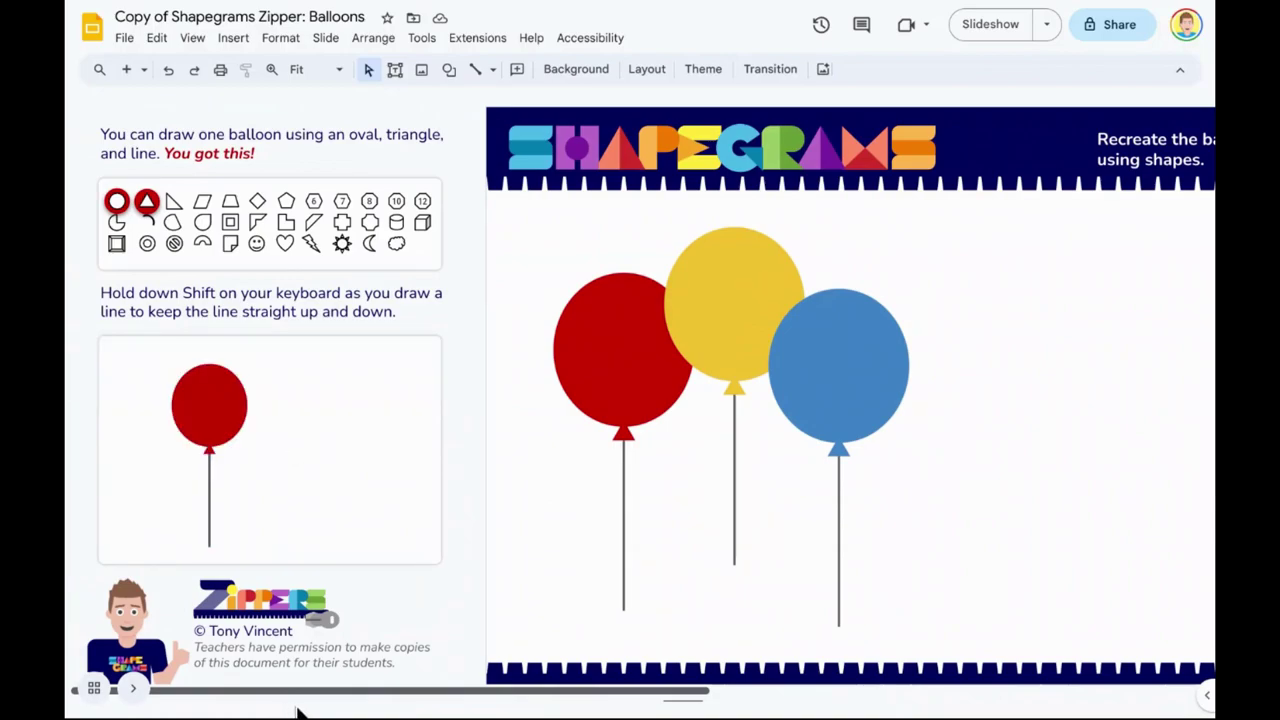
{"action": "left_click_drag", "start_coordinate": [297, 710], "coordinate": [858, 697]}
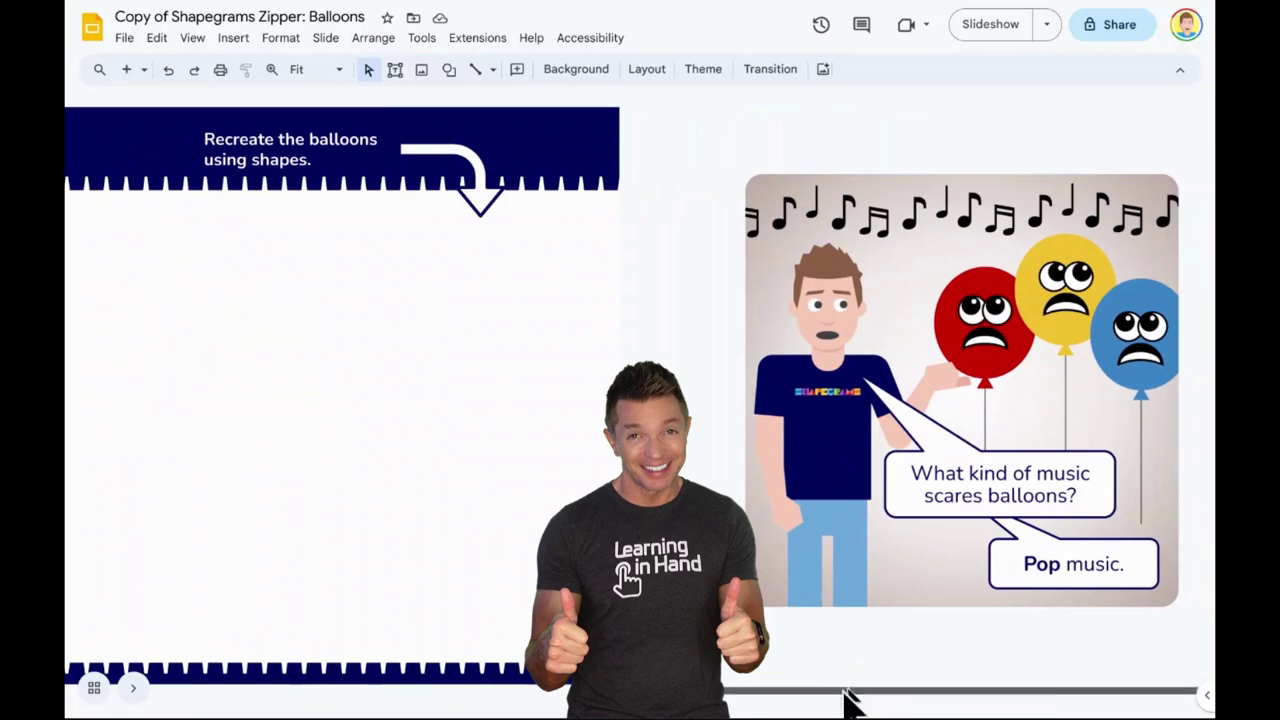
{"action": "left_click_drag", "start_coordinate": [846, 700], "coordinate": [558, 712]}
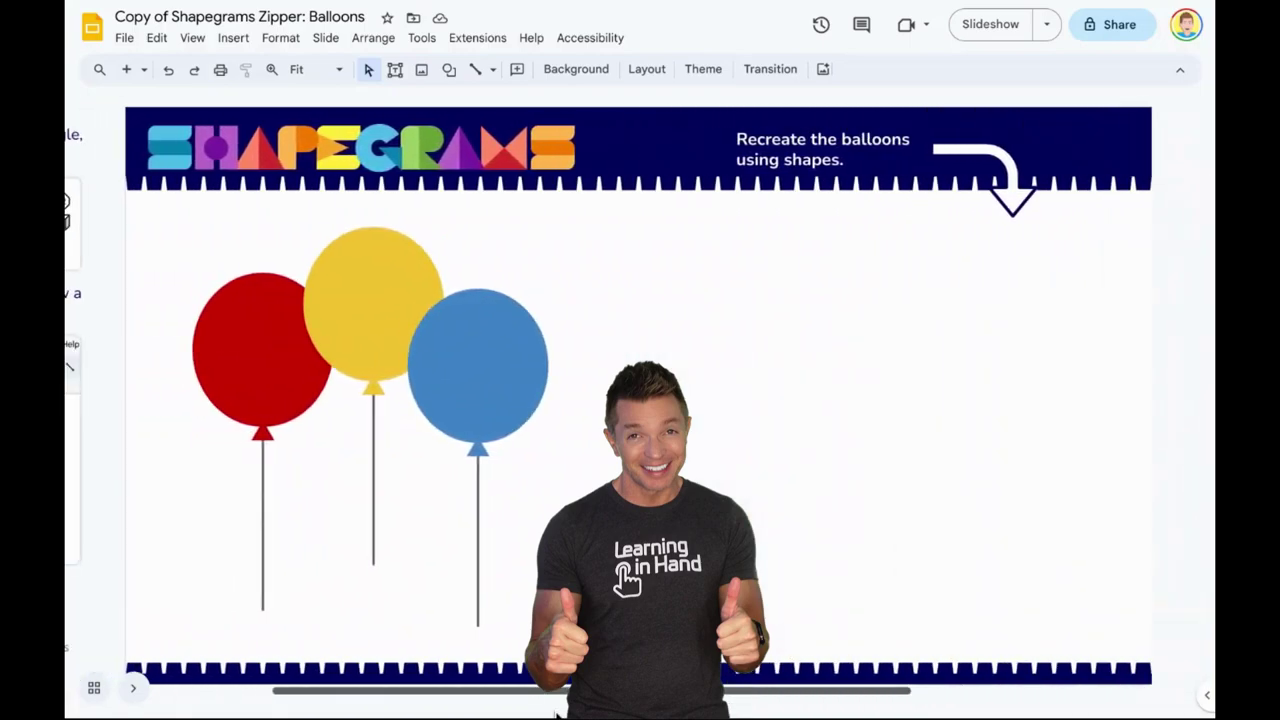